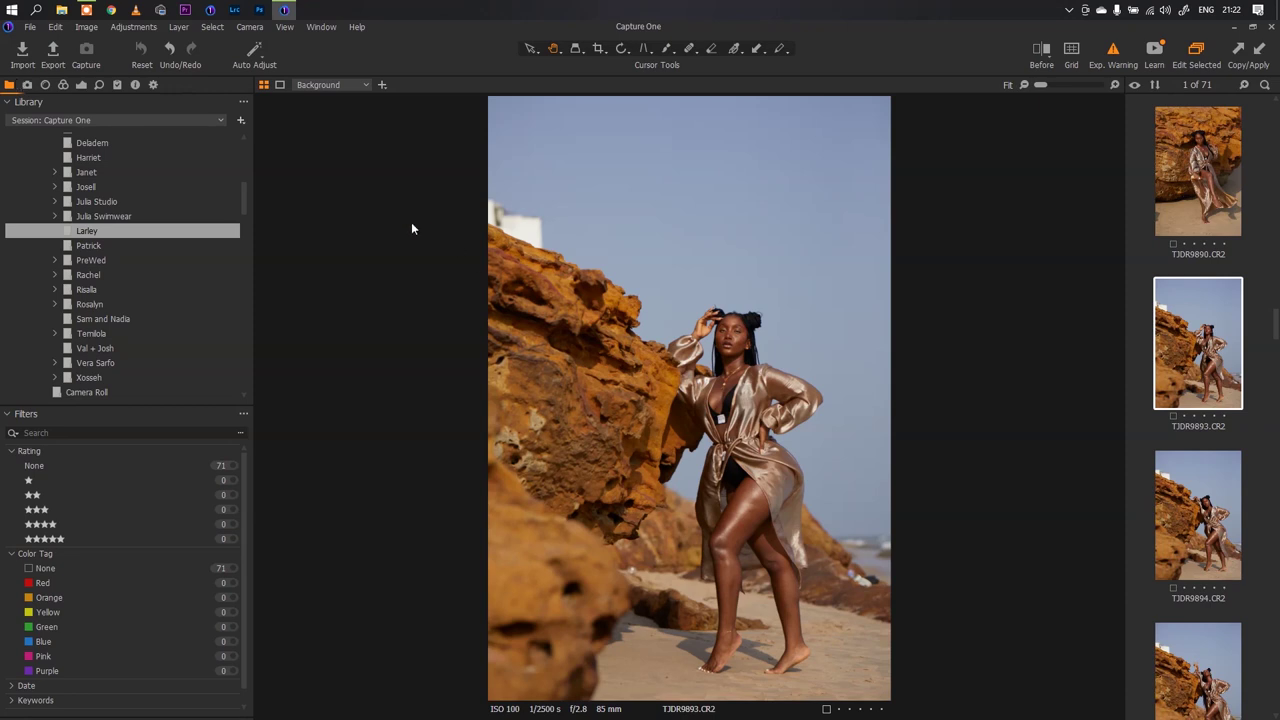
Switch the left panel from the Library to the Color tools tab.
click(63, 85)
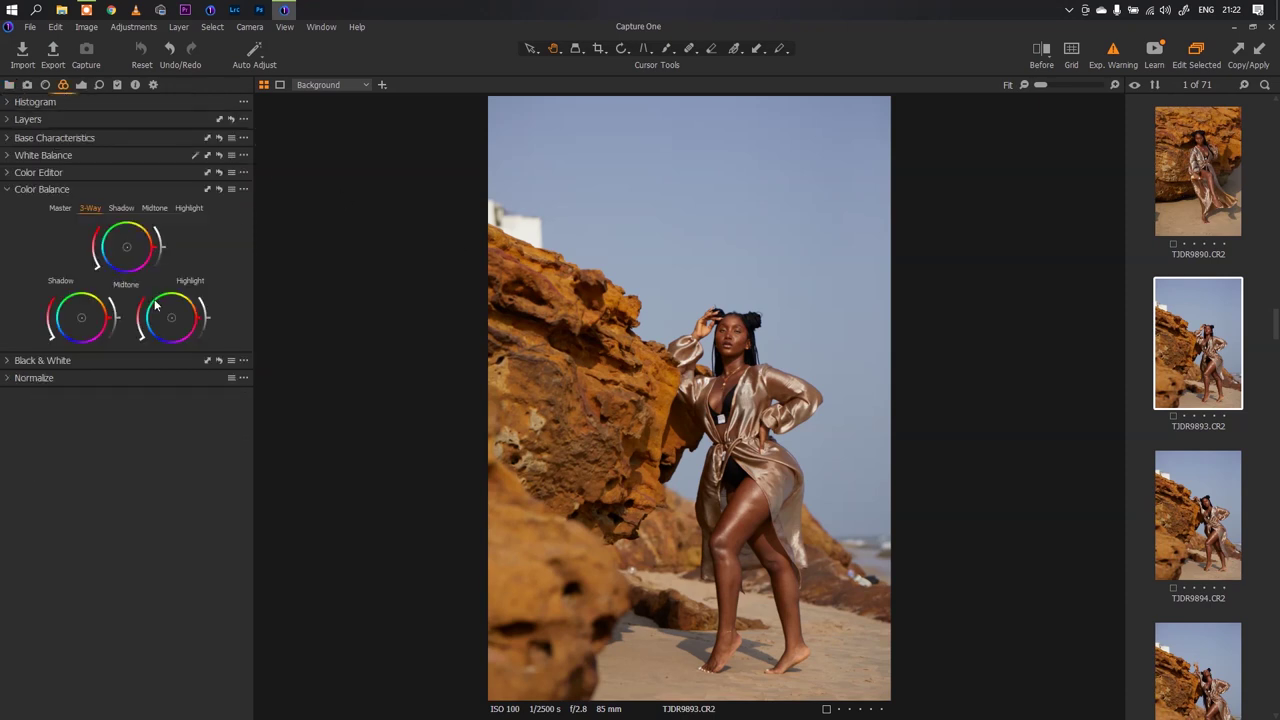
Set the ICC profile to Canon EOS-5D Mk IV ProStandard, checking the face at 100%.
click(13, 140)
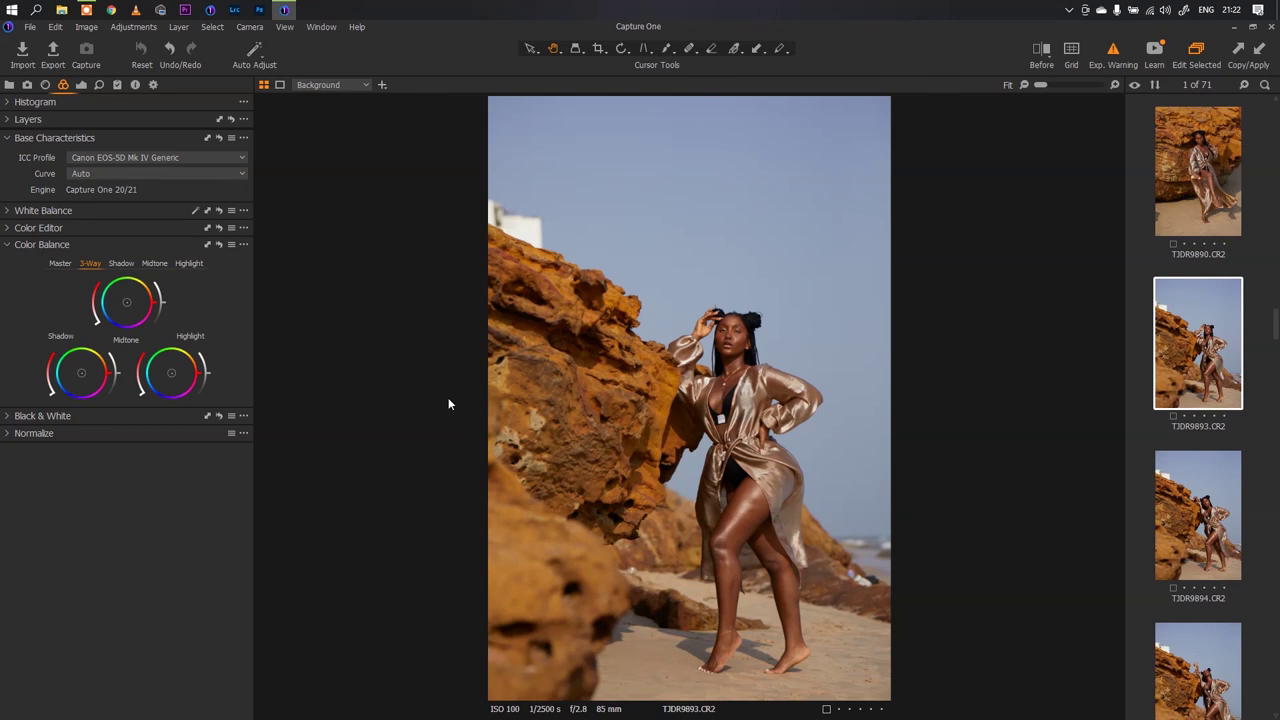
click(222, 159)
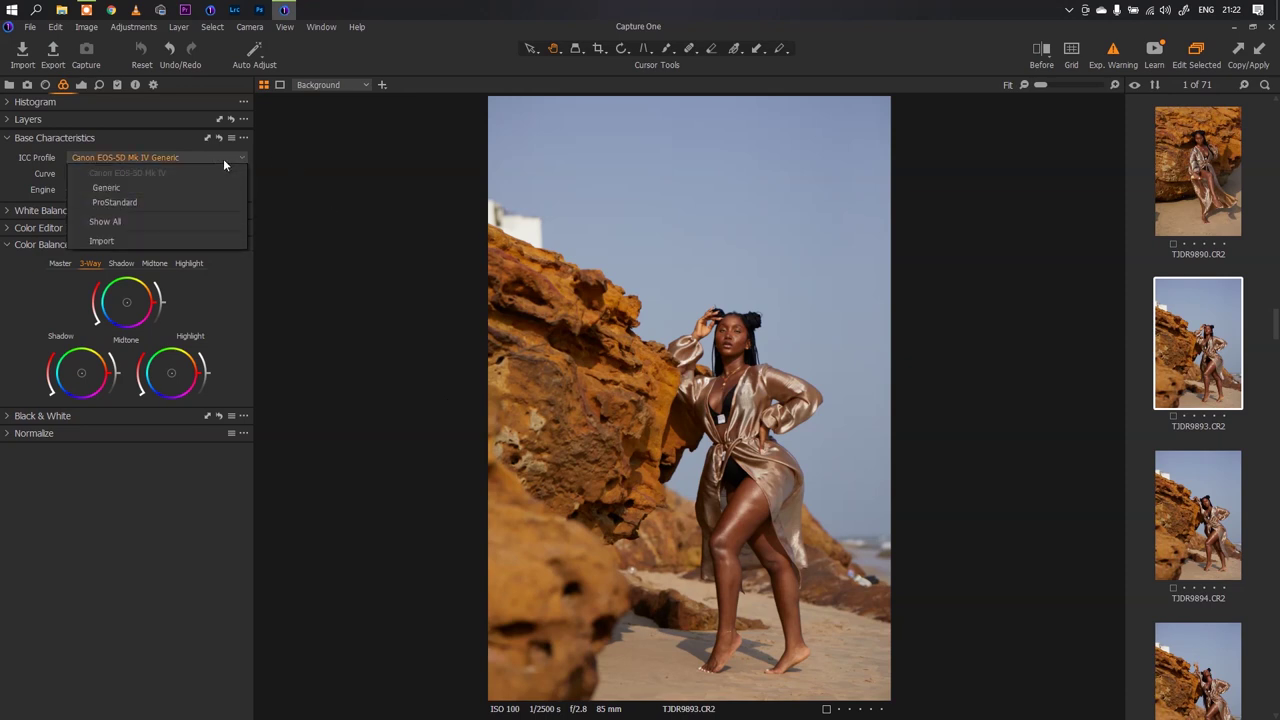
click(188, 203)
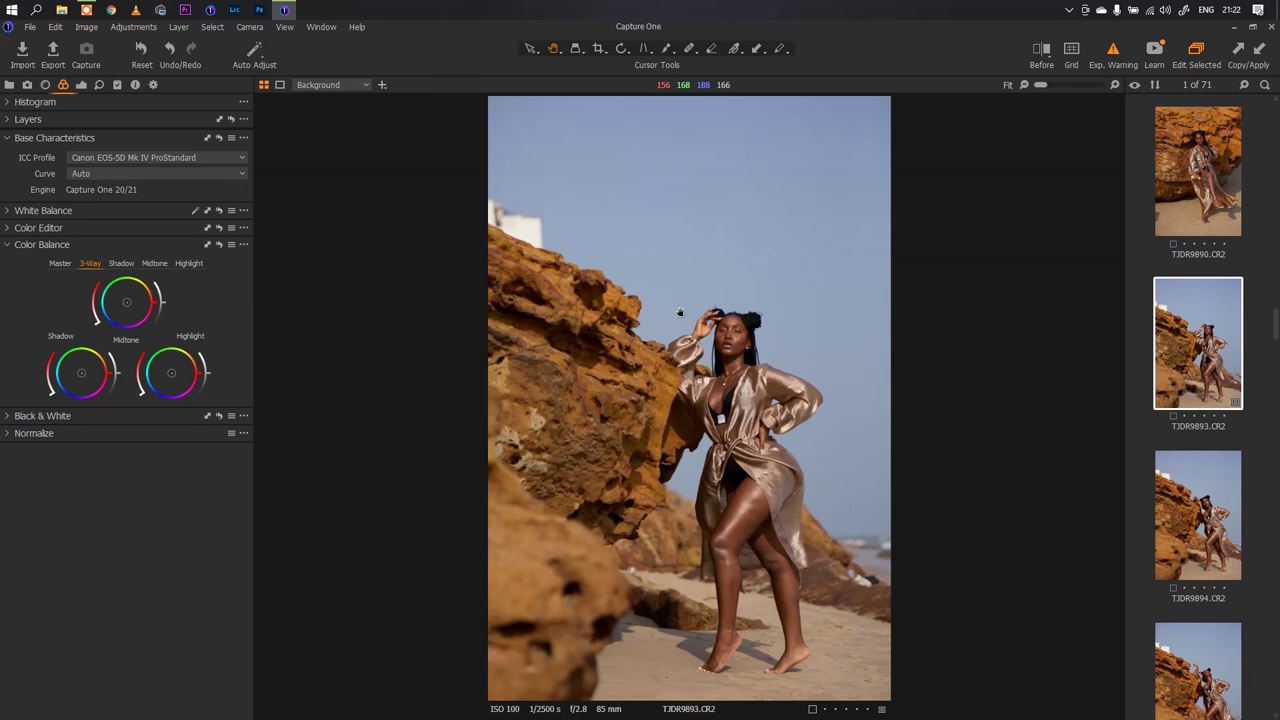
mouse_move(680, 313)
mouse_down()
mouse_move(777, 349)
mouse_move(677, 289)
mouse_move(687, 303)
mouse_up()
Cool the white balance from 5289 K to a Custom 4733 K.
click(29, 210)
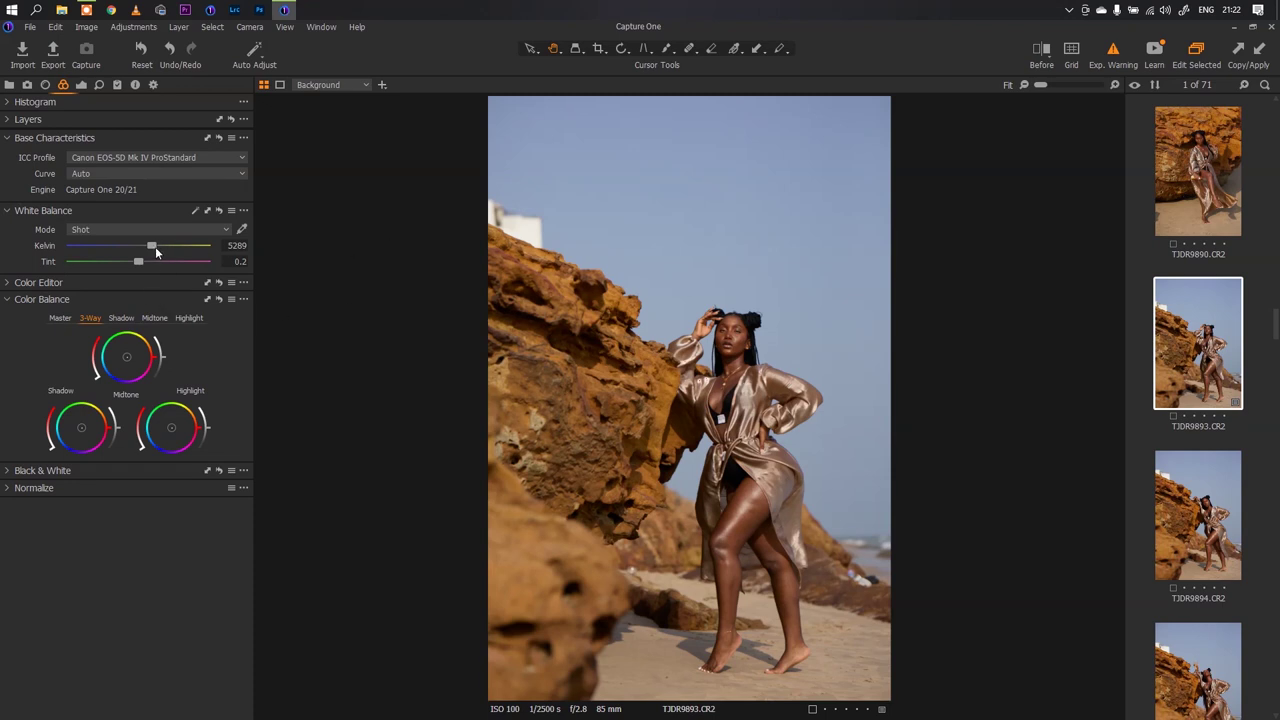
scroll(155, 252, down, 5)
scroll(155, 252, down, 1)
drag(746, 498, 782, 306)
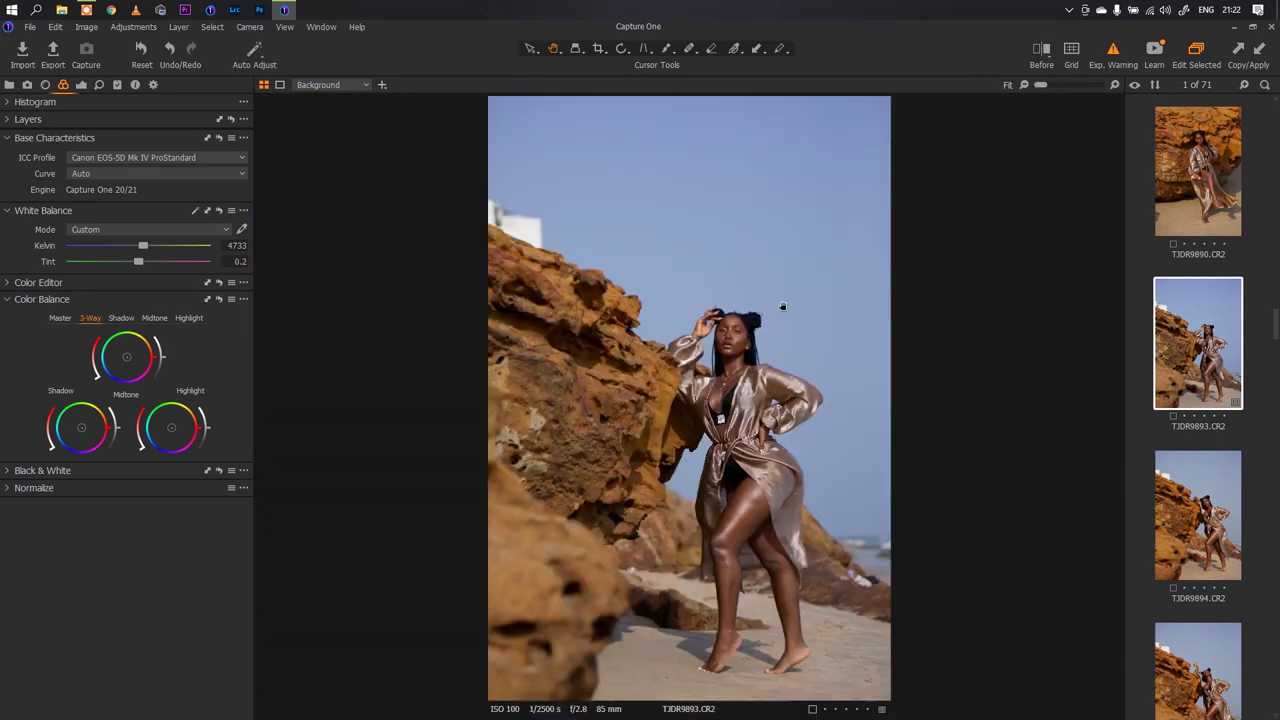
click(81, 85)
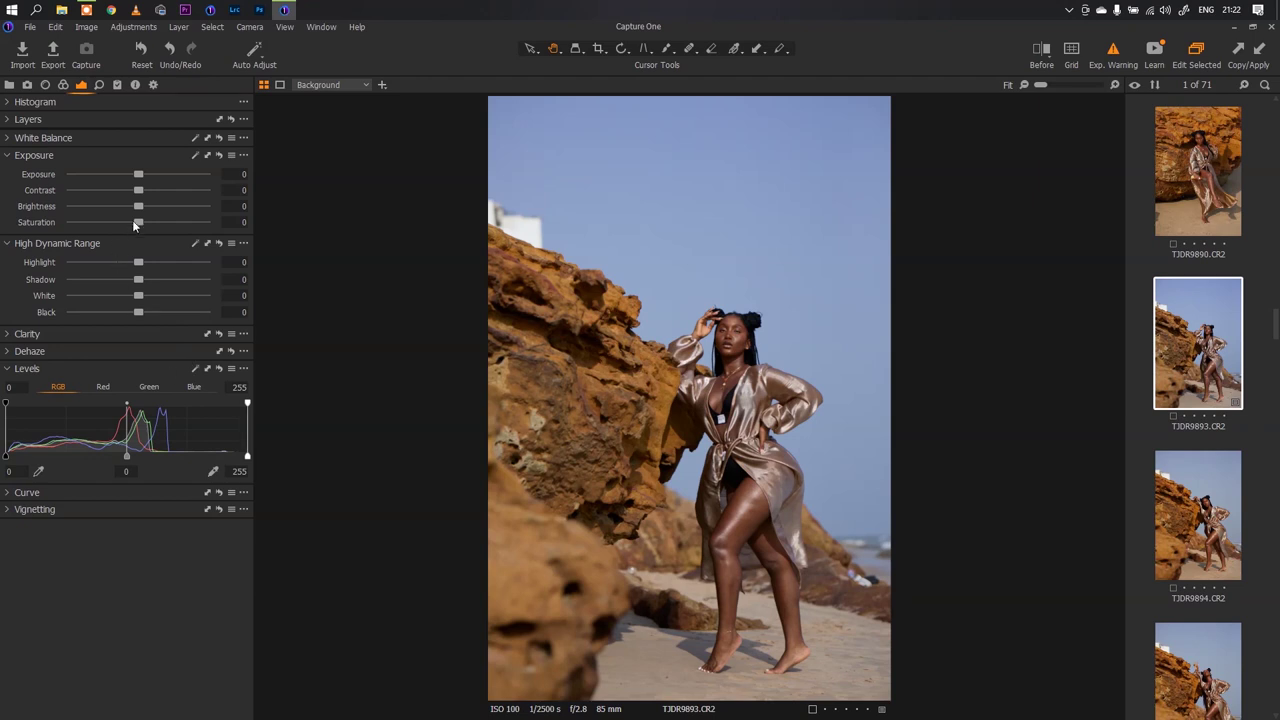
Lower brightness and exposure slightly and lift the shadows to 10.
drag(138, 207, 127, 210)
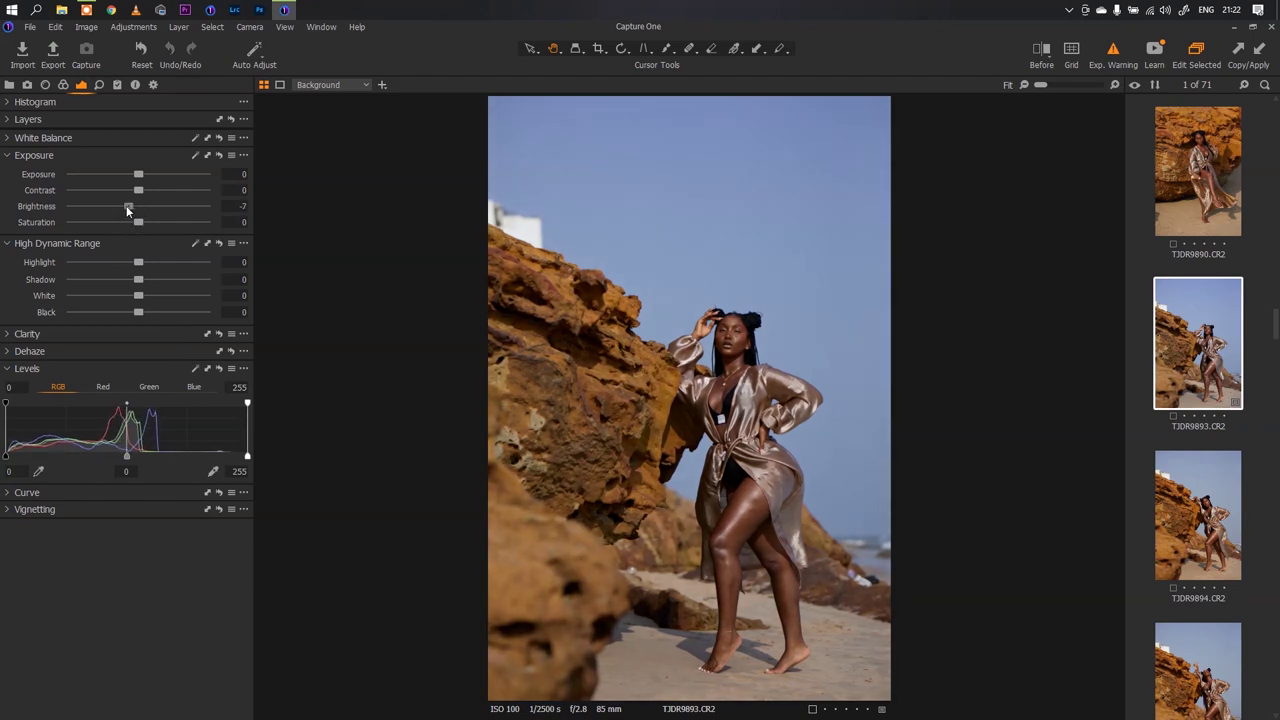
mouse_move(139, 175)
mouse_down()
mouse_move(131, 206)
mouse_move(138, 176)
mouse_move(140, 192)
mouse_up()
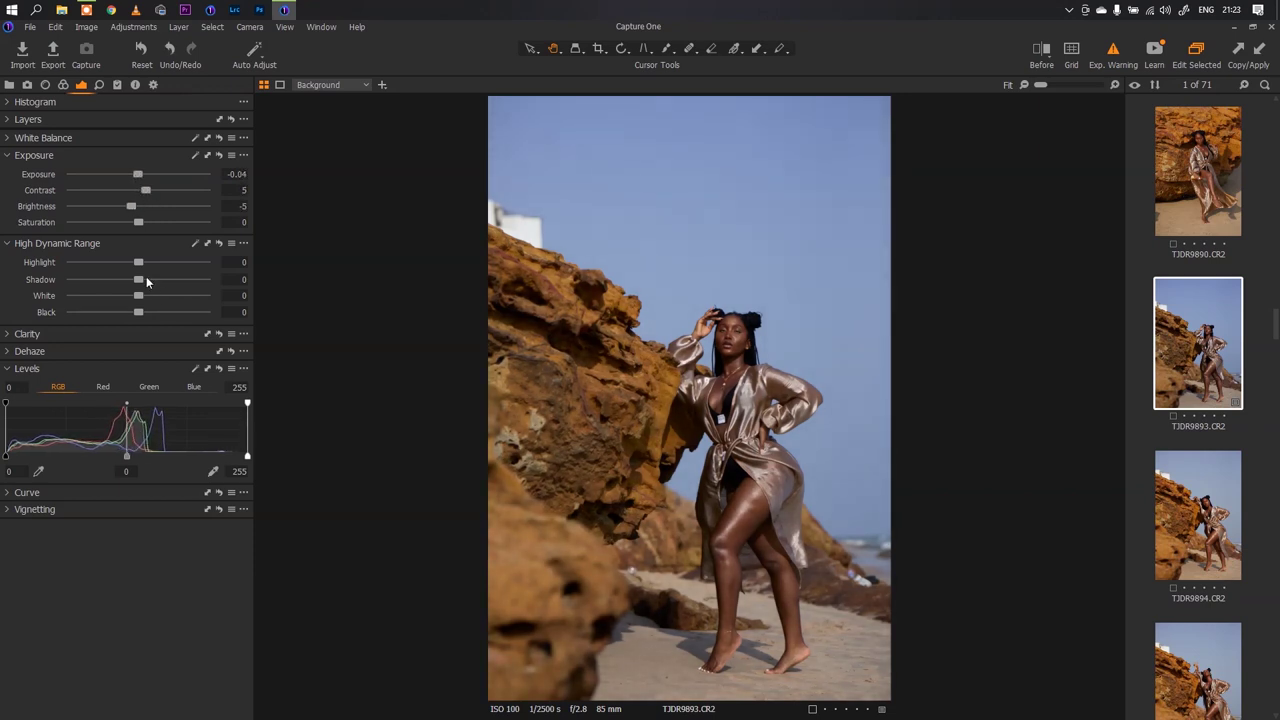
drag(138, 280, 92, 260)
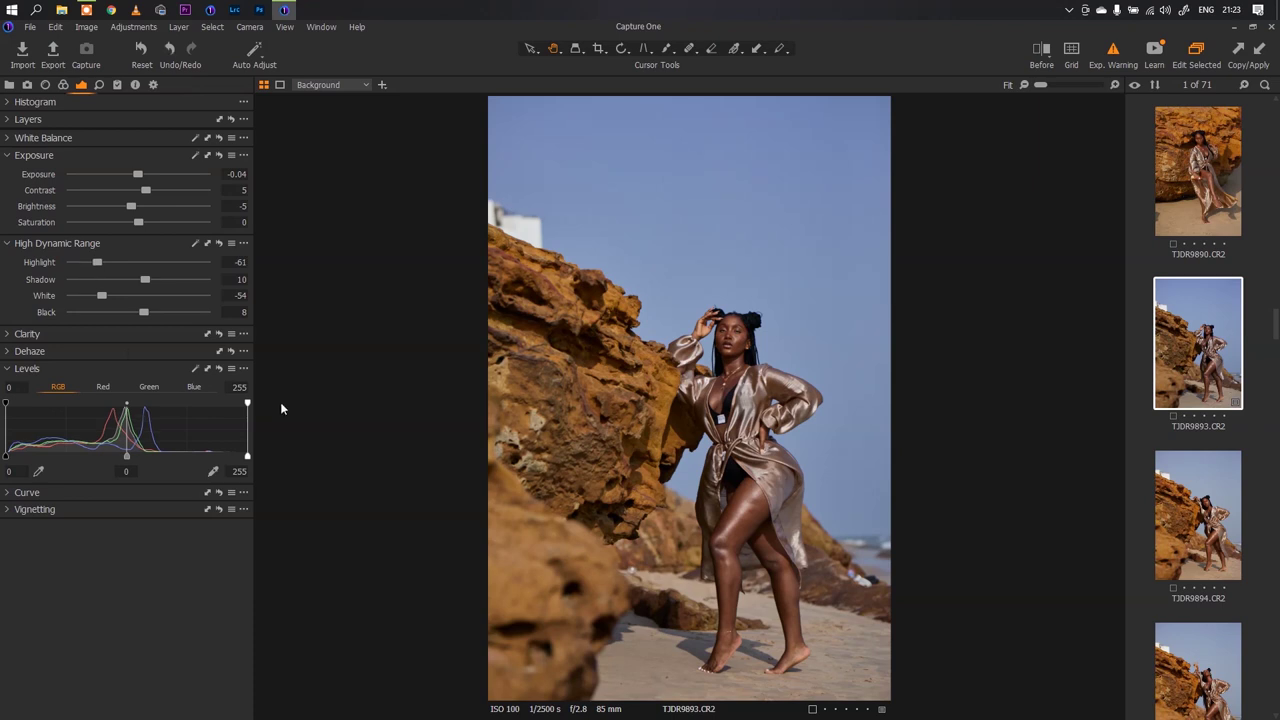
Pull the levels white point in to about 248, black point to 2, and saturation to -5.
drag(247, 455, 242, 457)
drag(6, 457, 4, 460)
drag(138, 222, 135, 222)
In Color Editor Basic, darken and slightly desaturate the orange tones, nudging their hue.
click(63, 84)
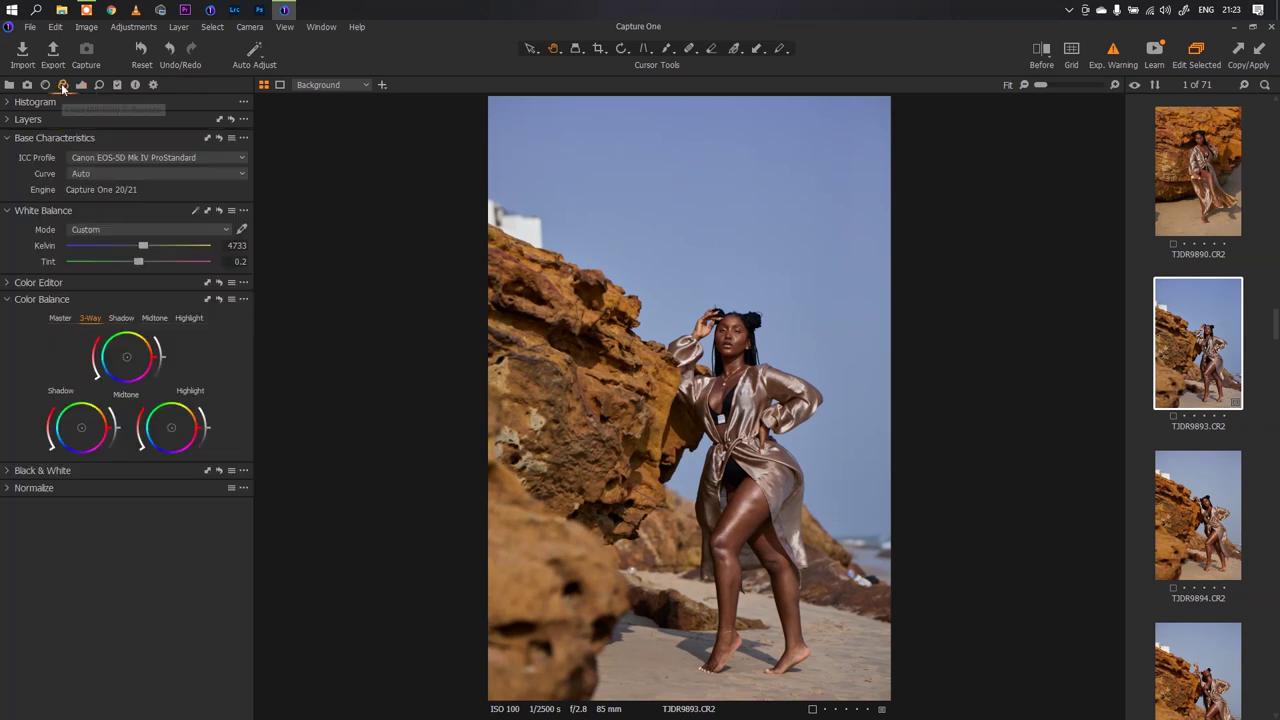
click(15, 283)
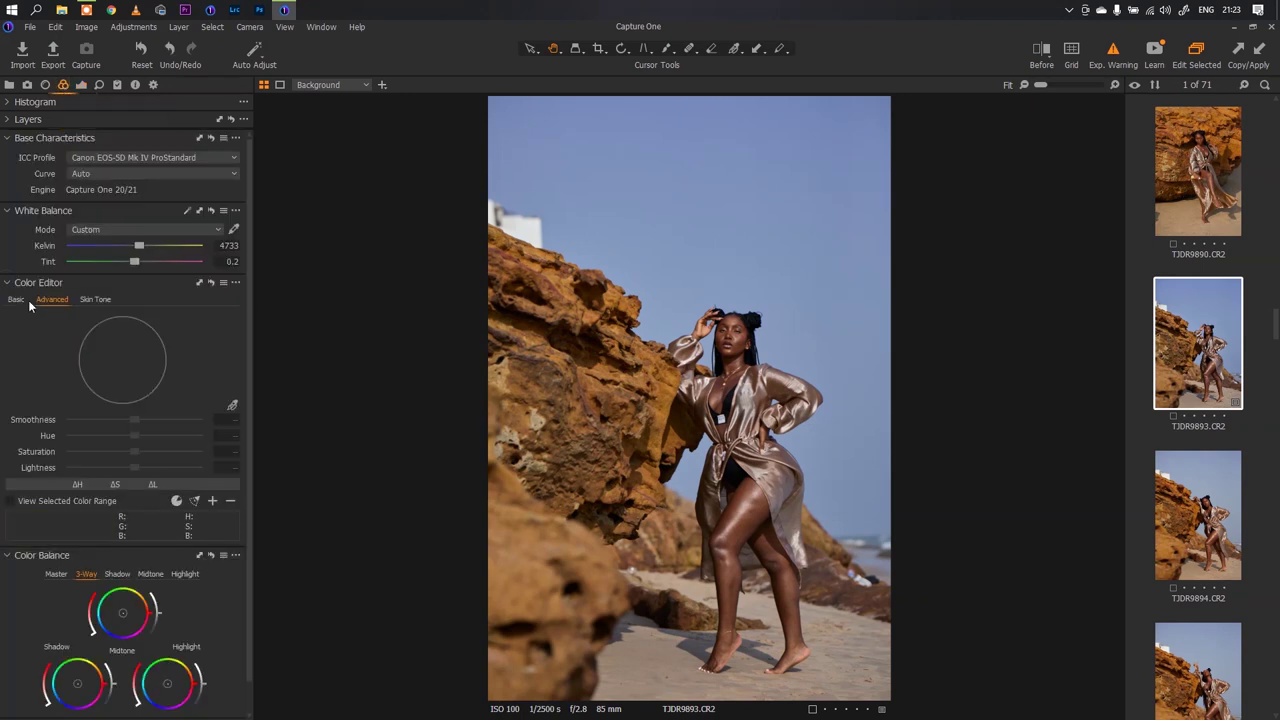
click(17, 299)
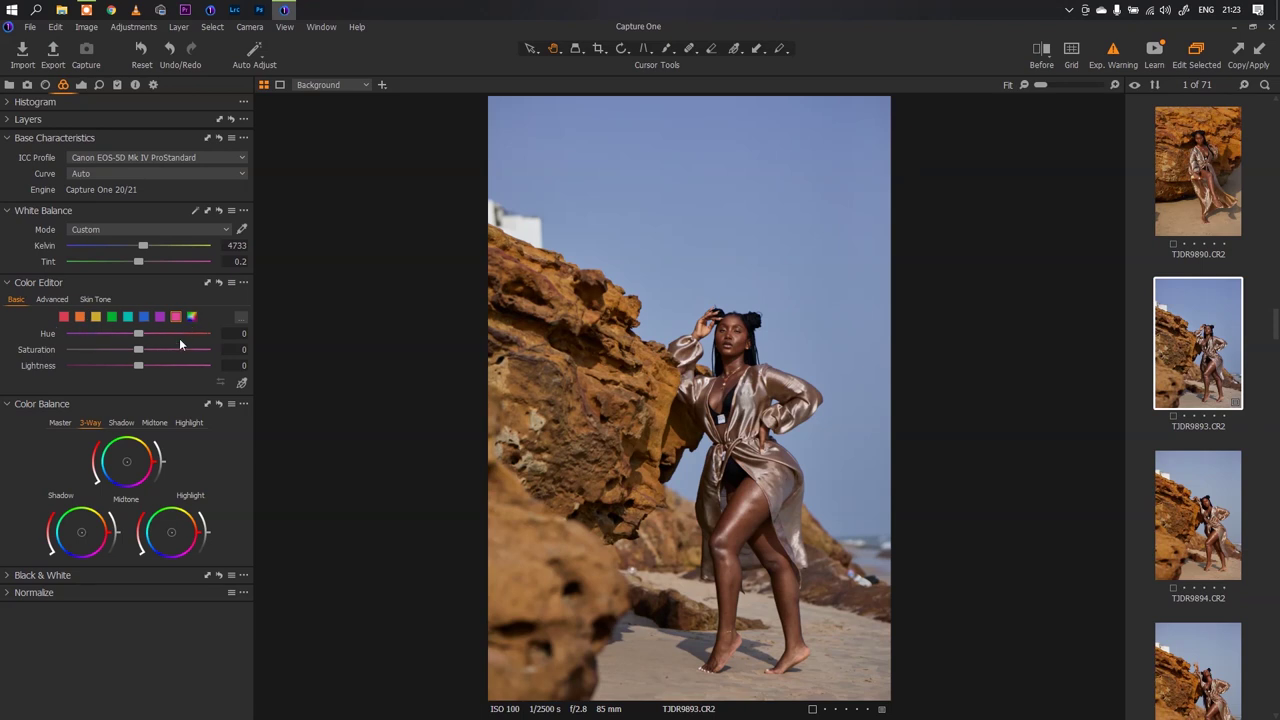
click(82, 318)
drag(139, 365, 118, 366)
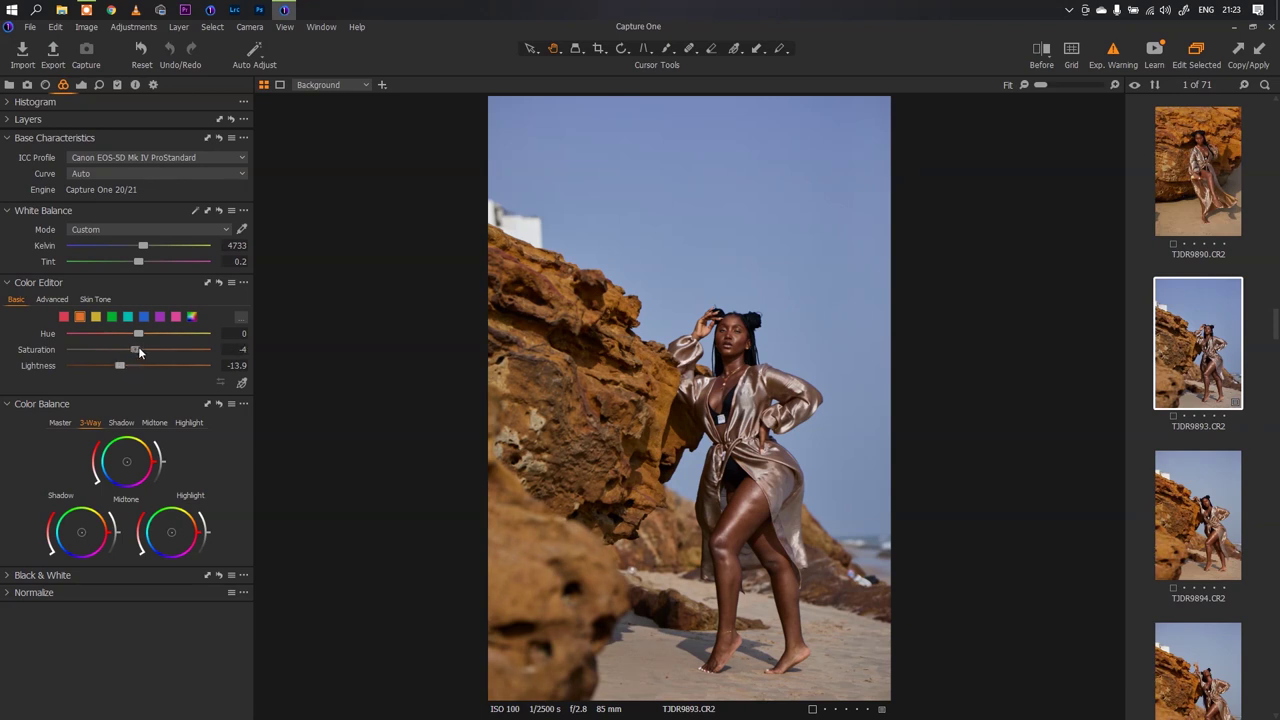
drag(138, 349, 134, 349)
click(138, 332)
Darken the red tones to about -25 lightness, checking the robe at 100%.
click(63, 316)
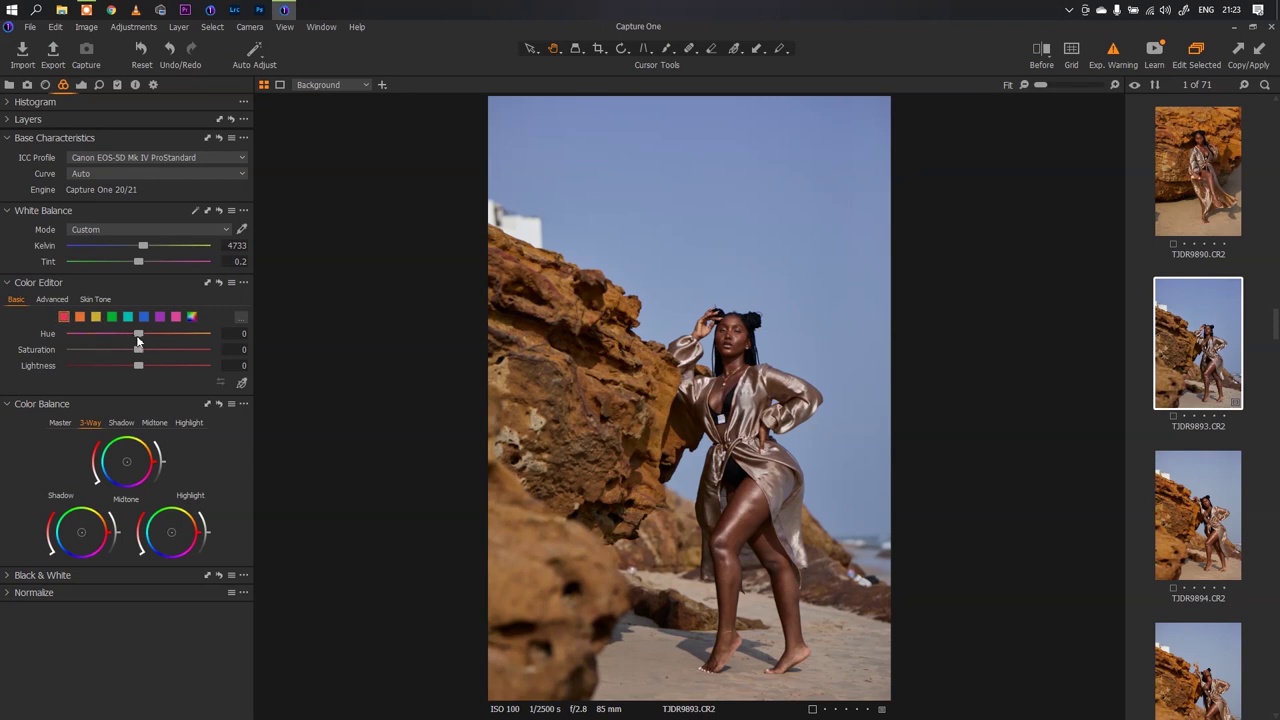
click(139, 334)
scroll(138, 341, up, 2)
scroll(138, 341, up, 1)
scroll(138, 348, down, 4)
scroll(137, 365, down, 1)
drag(137, 363, 106, 369)
drag(745, 505, 700, 343)
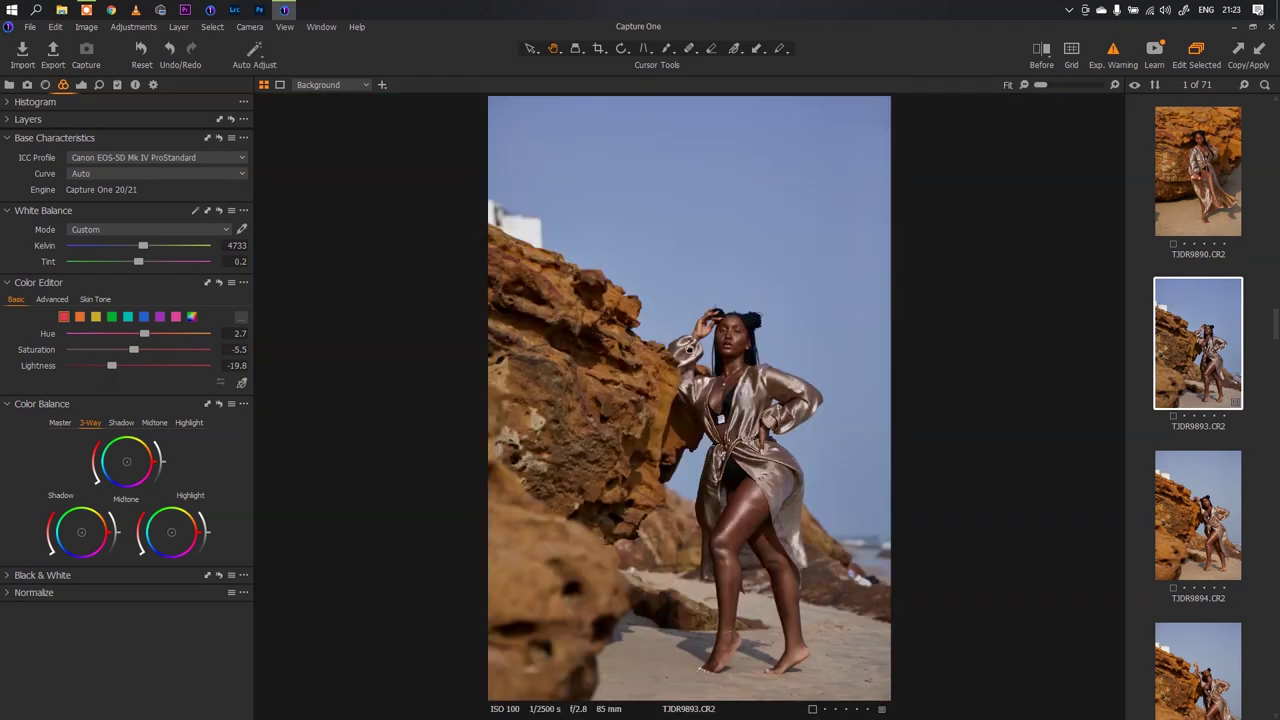
Shift the yellow hue to -4.2, undoing the too-strong saturation cut.
click(96, 317)
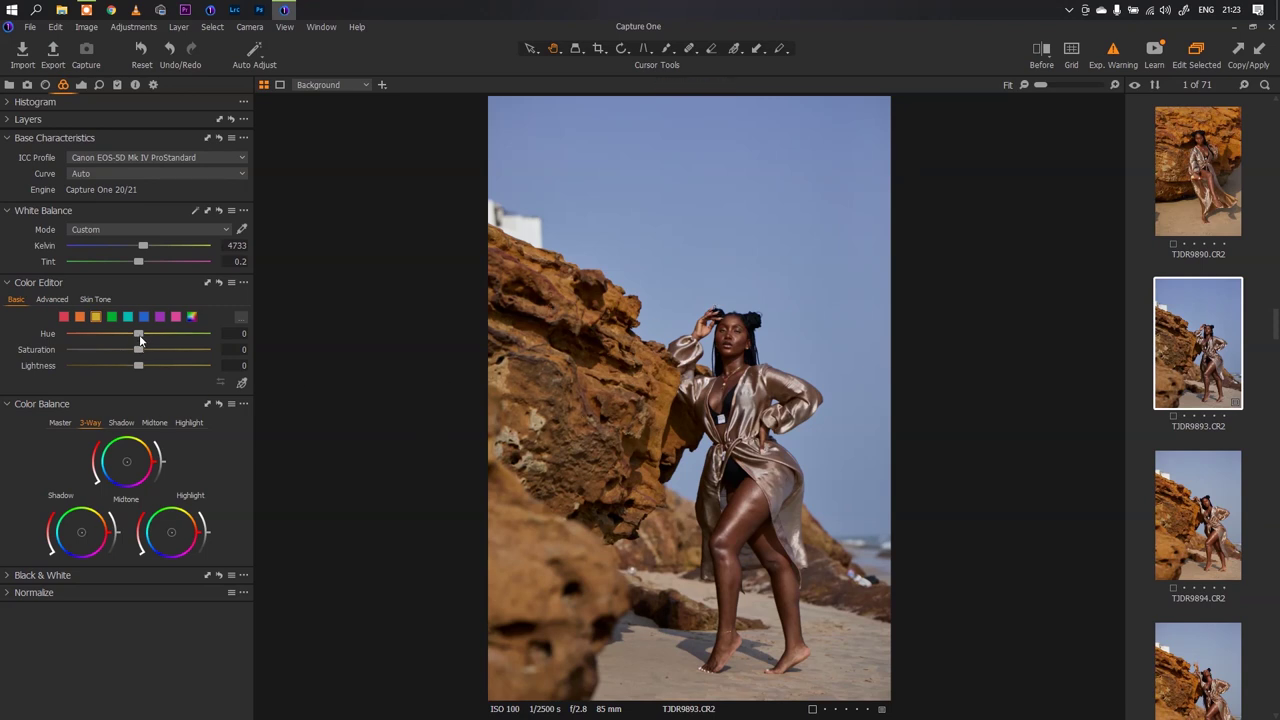
drag(139, 334, 138, 333)
drag(138, 334, 116, 368)
key(ctrl+z)
click(160, 318)
Shift the blue tones toward cyan, muting their saturation and darkening them.
click(174, 318)
click(143, 317)
drag(139, 334, 101, 336)
drag(139, 349, 122, 350)
drag(139, 366, 104, 367)
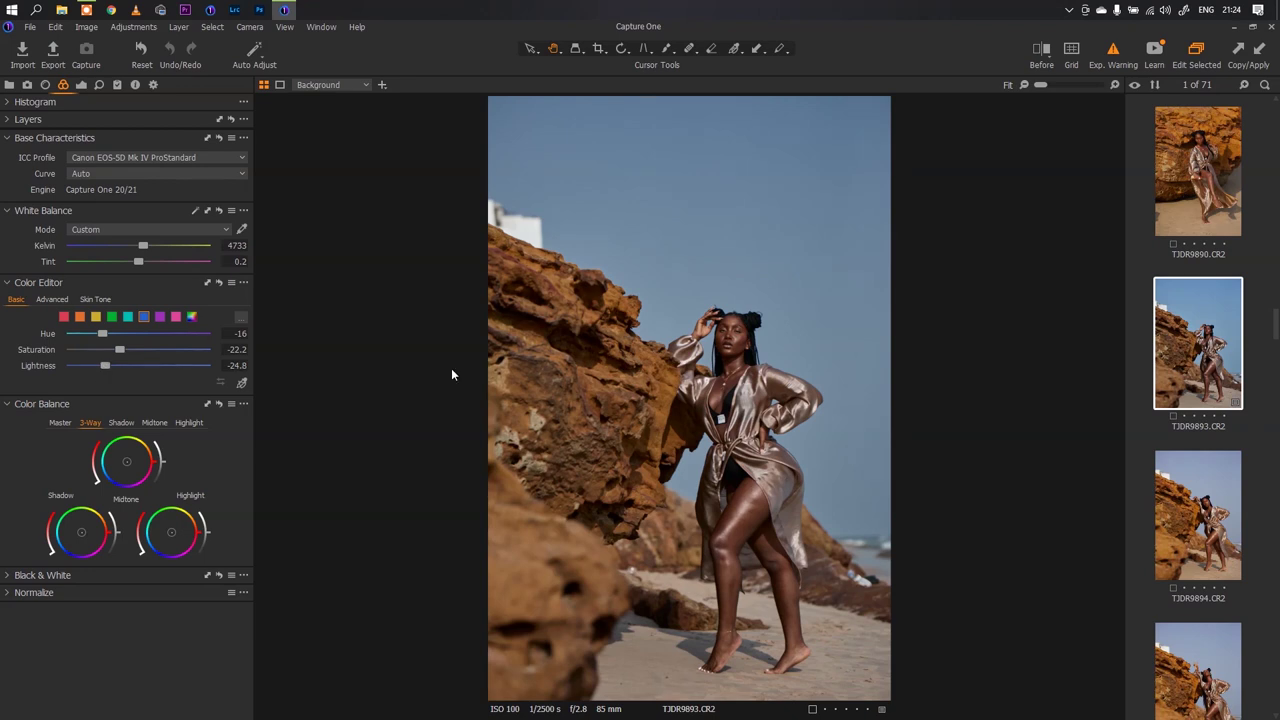
Settle blue lightness at -23.8 after testing -50 at 100% zoom.
click(823, 507)
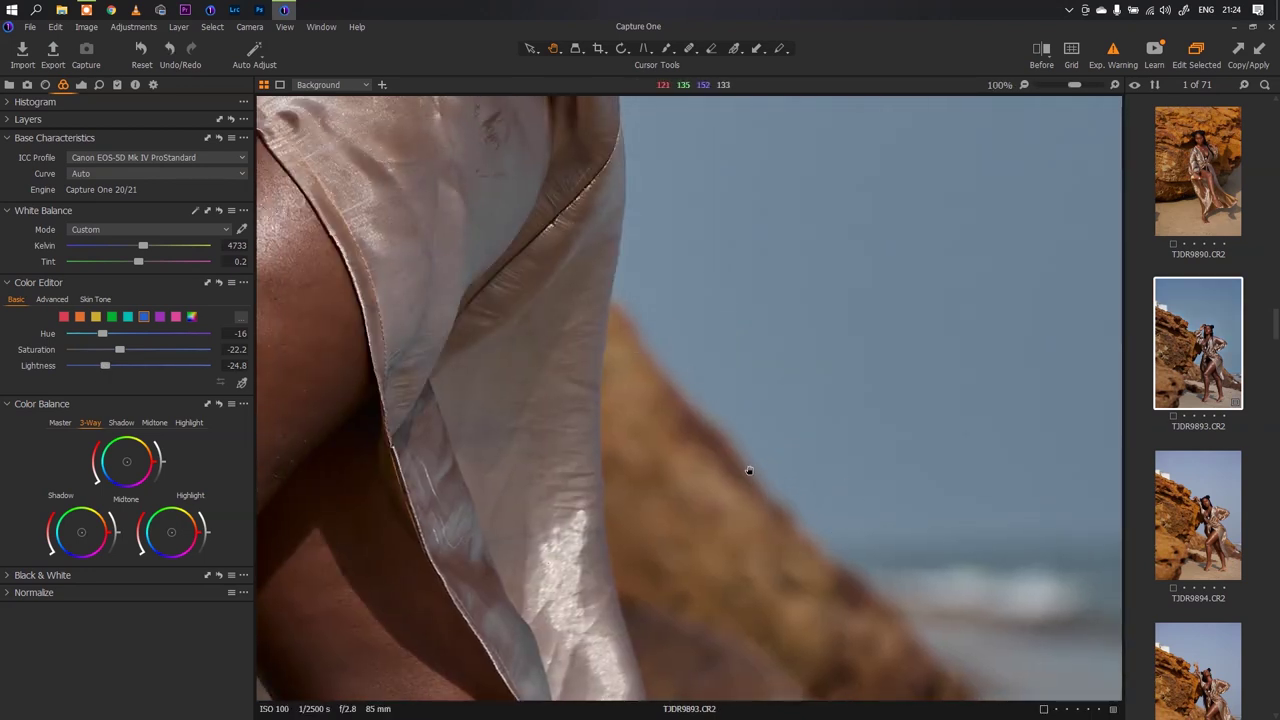
drag(105, 365, 77, 379)
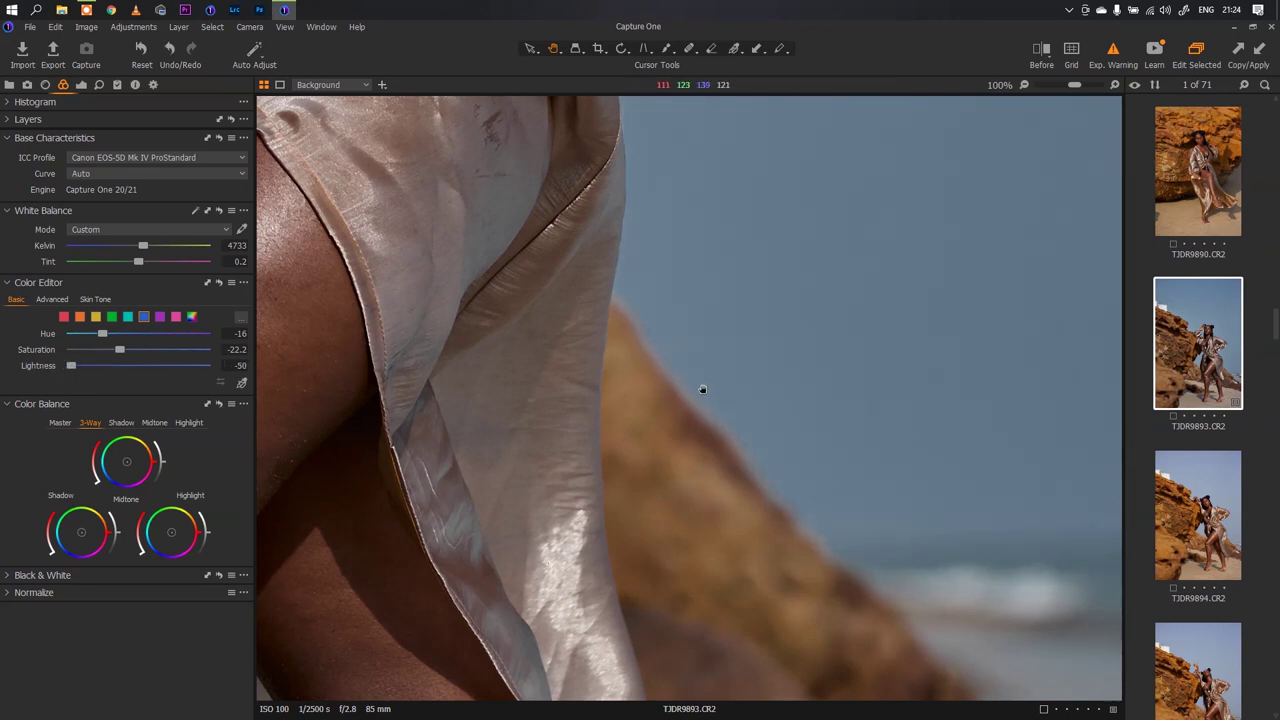
click(758, 434)
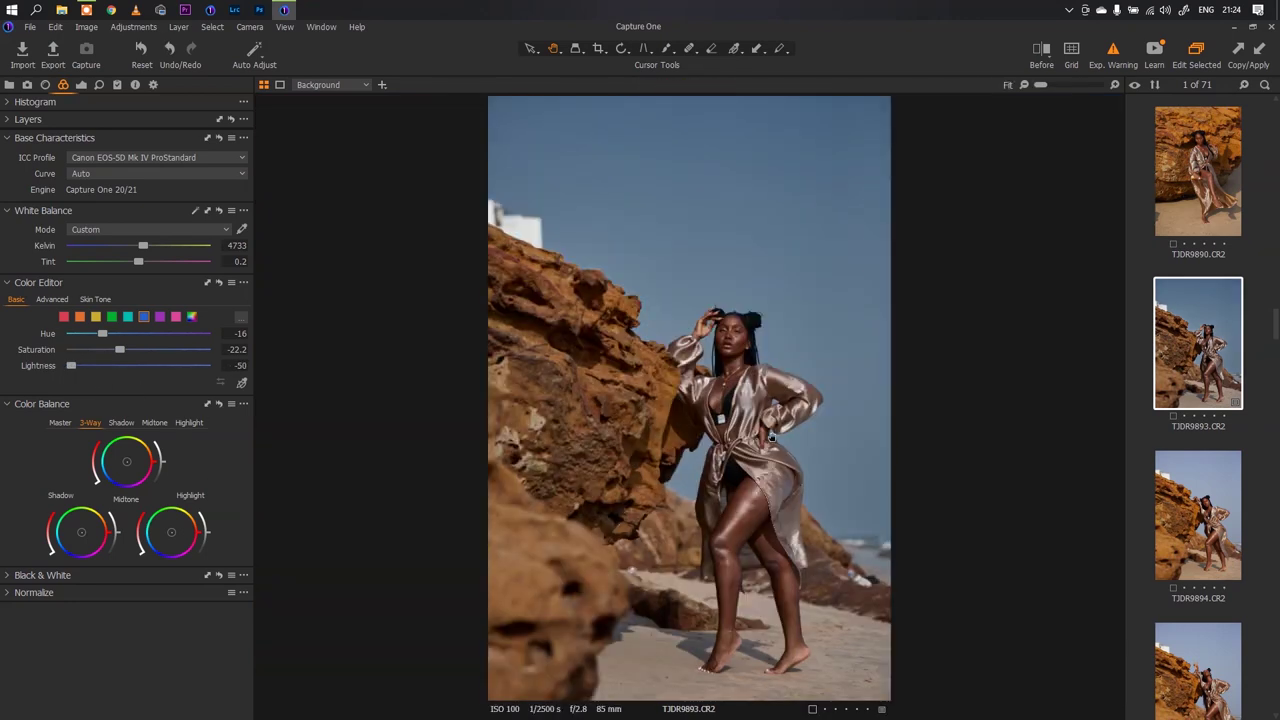
click(811, 536)
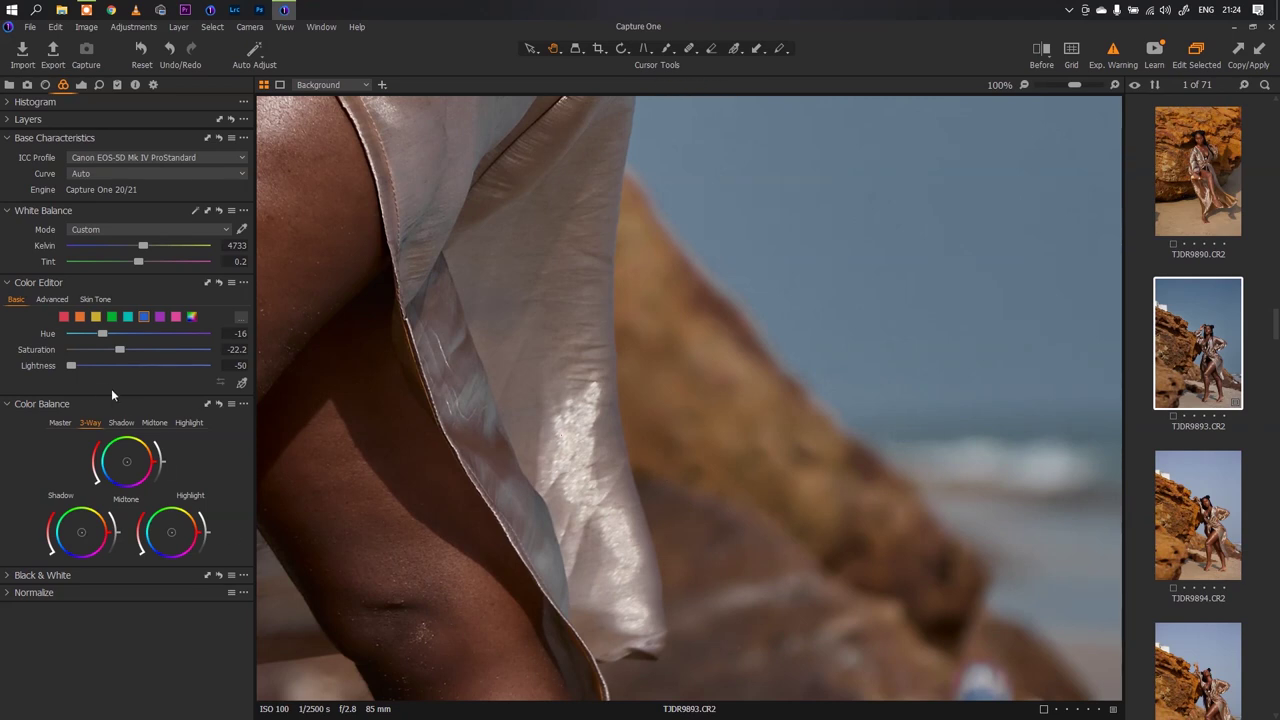
click(107, 366)
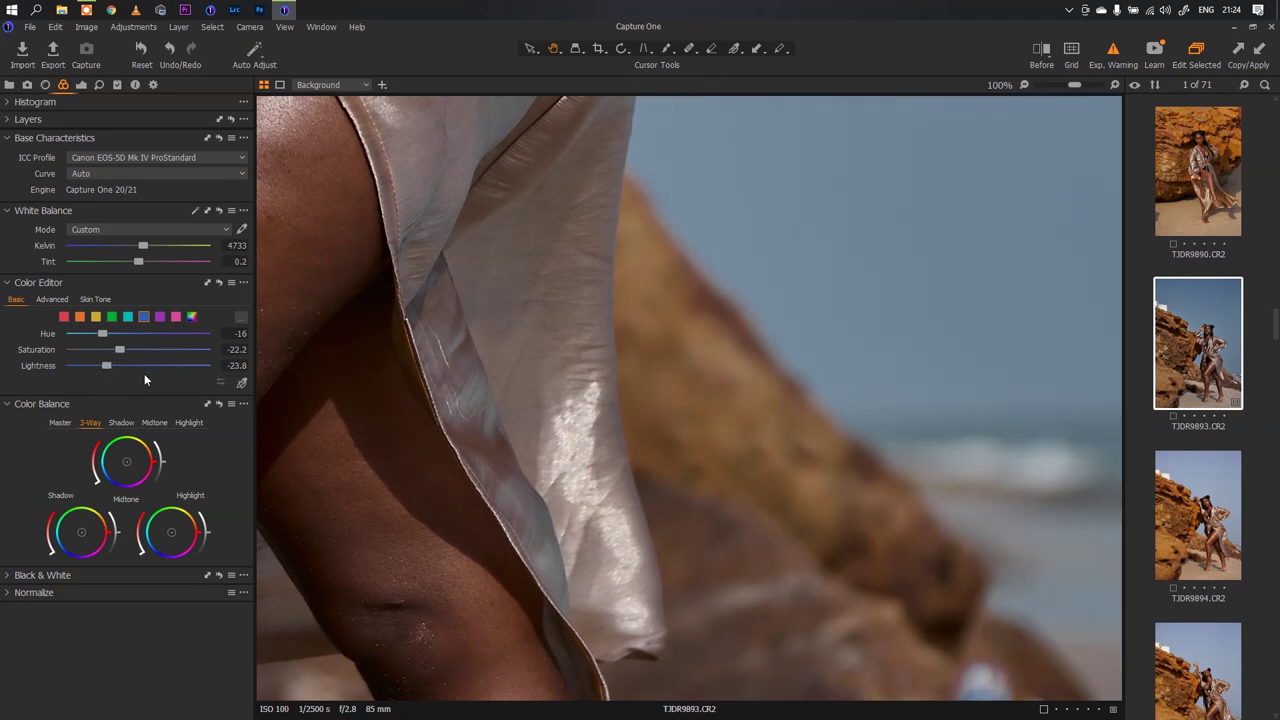
click(717, 357)
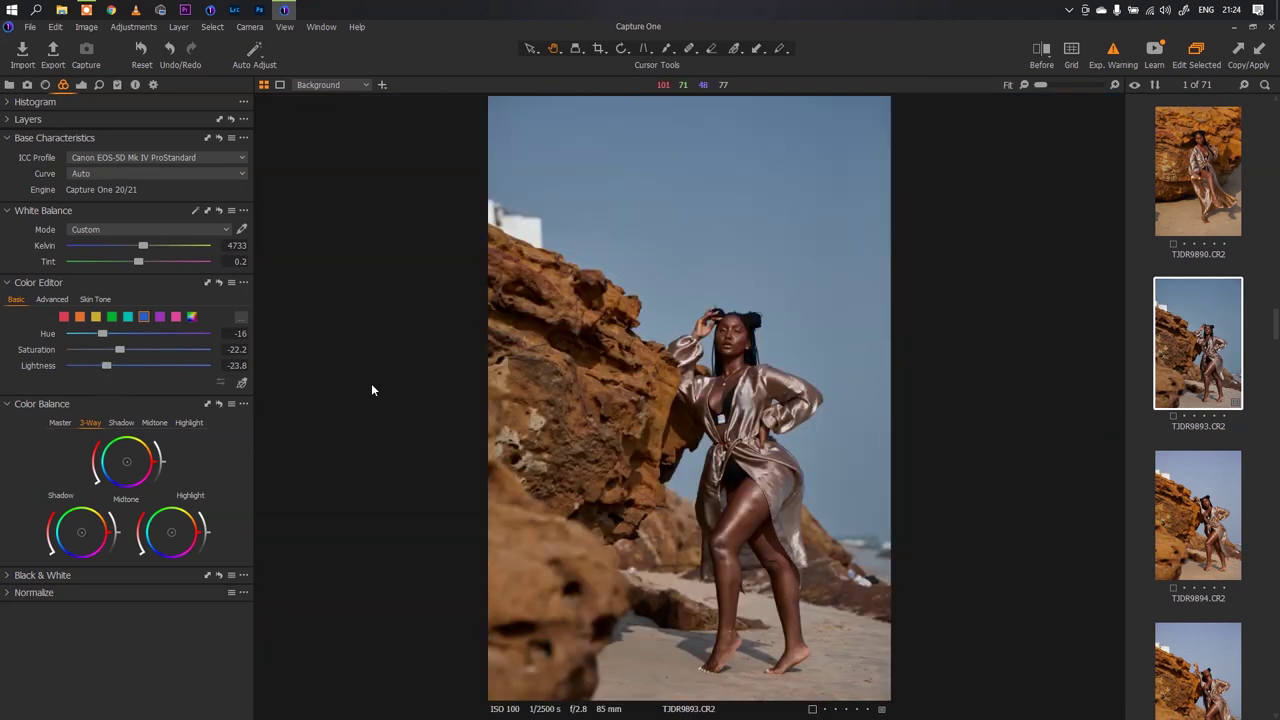
click(54, 308)
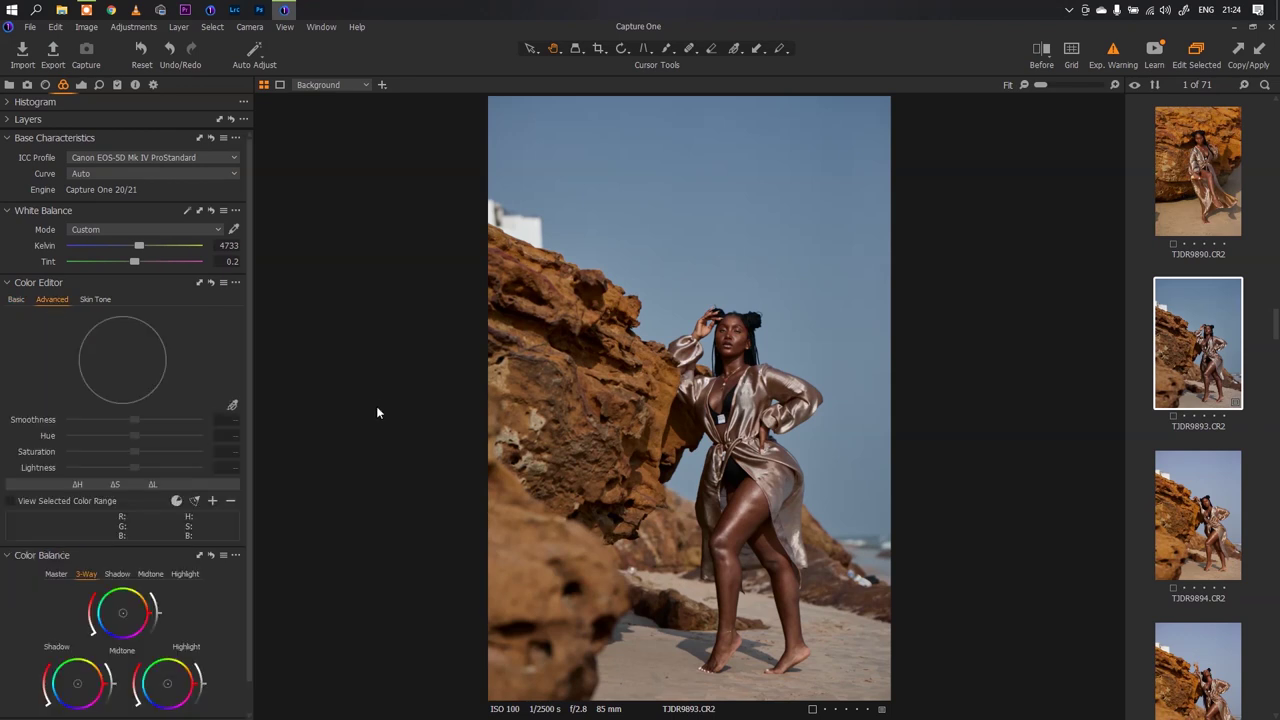
Sample the sky as an Advanced colour range and widen its hue range.
click(233, 405)
click(712, 186)
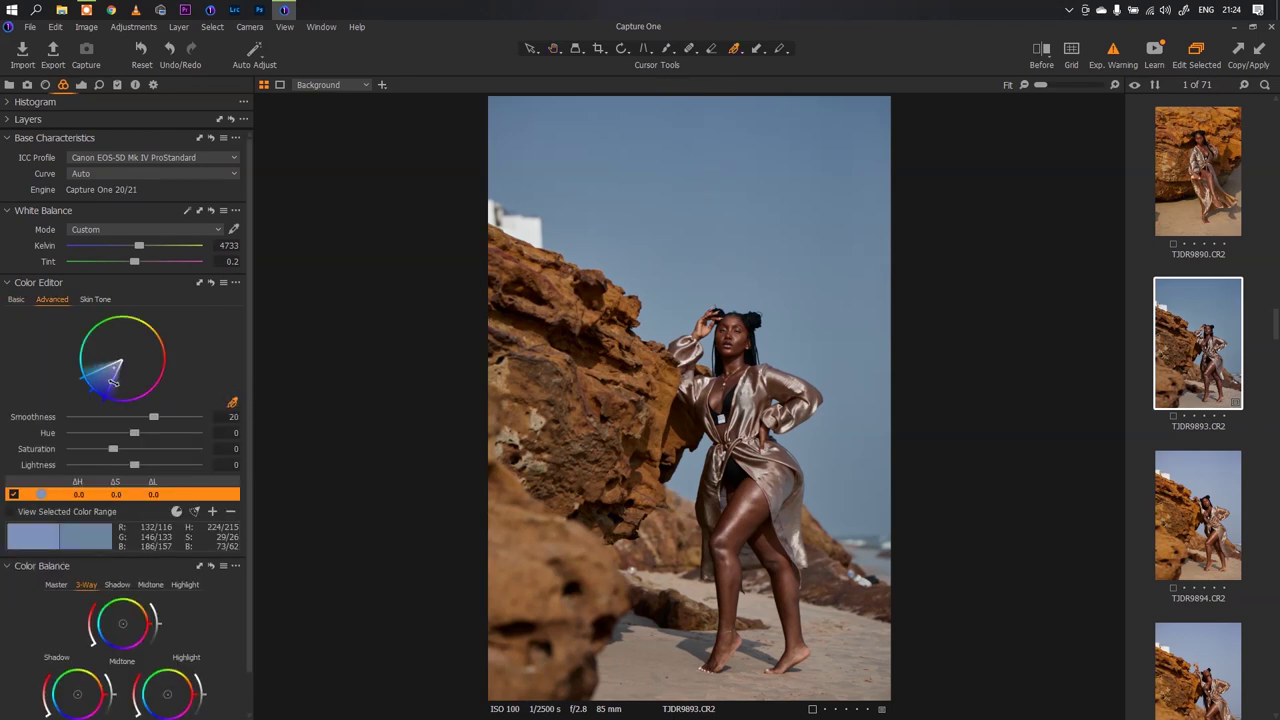
drag(113, 381, 85, 348)
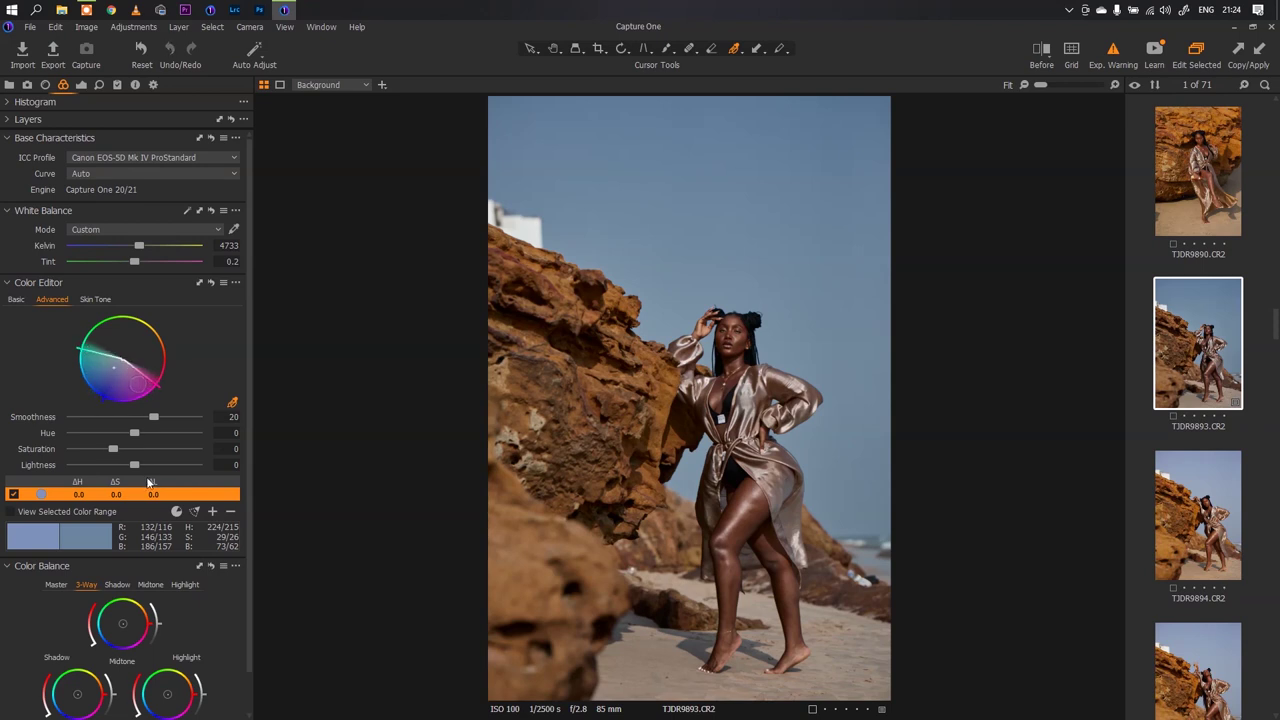
click(10, 512)
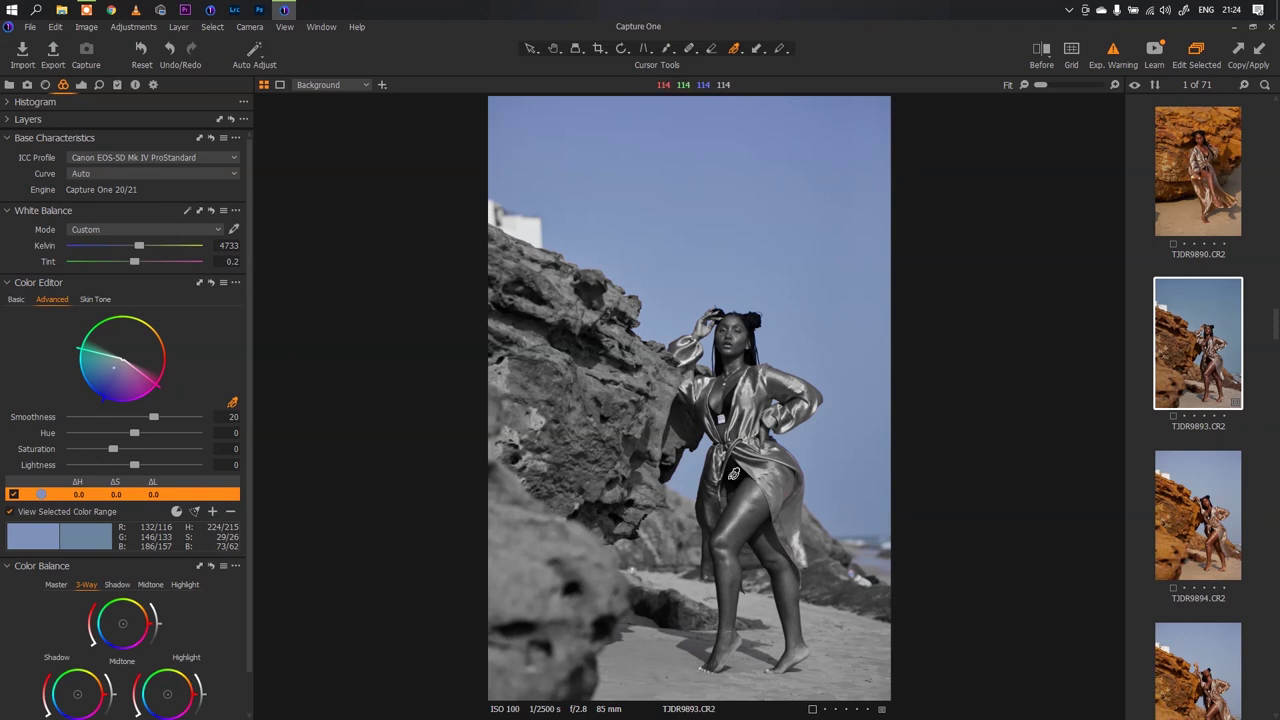
click(10, 511)
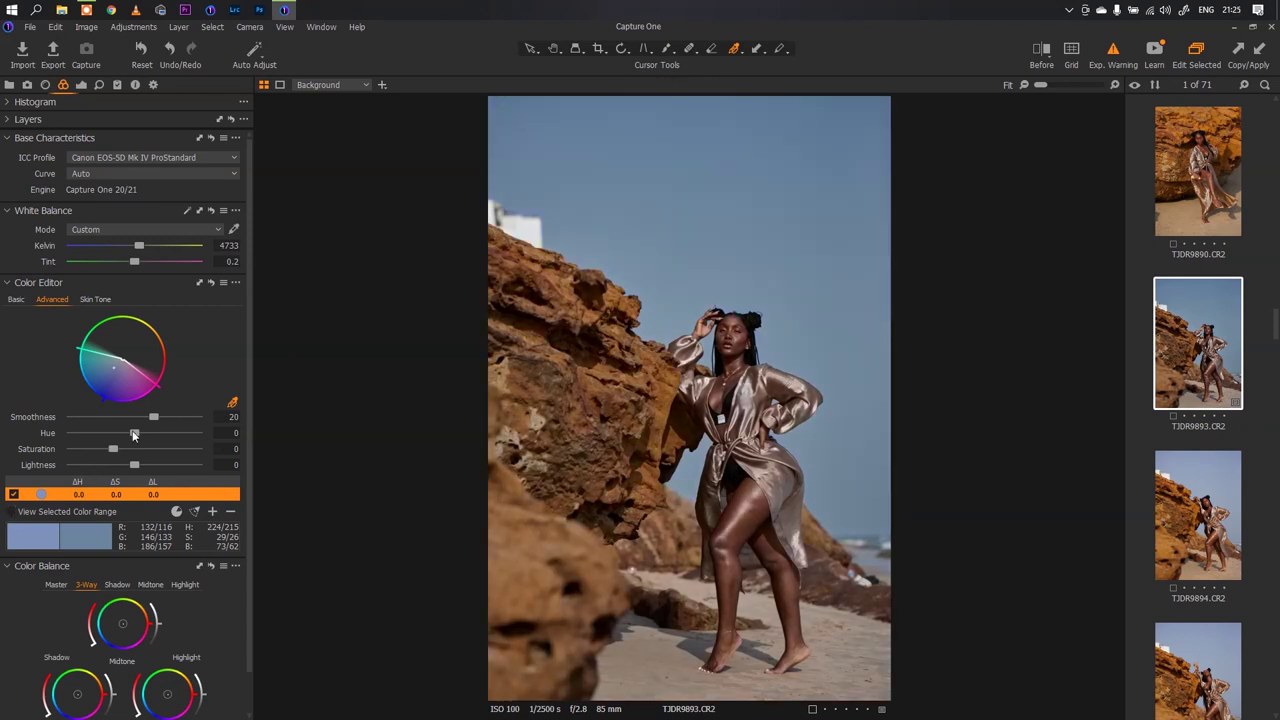
Set the sky range to hue -8.5, saturation -14.2, lightness -28.4, comparing with Before.
drag(134, 435, 116, 464)
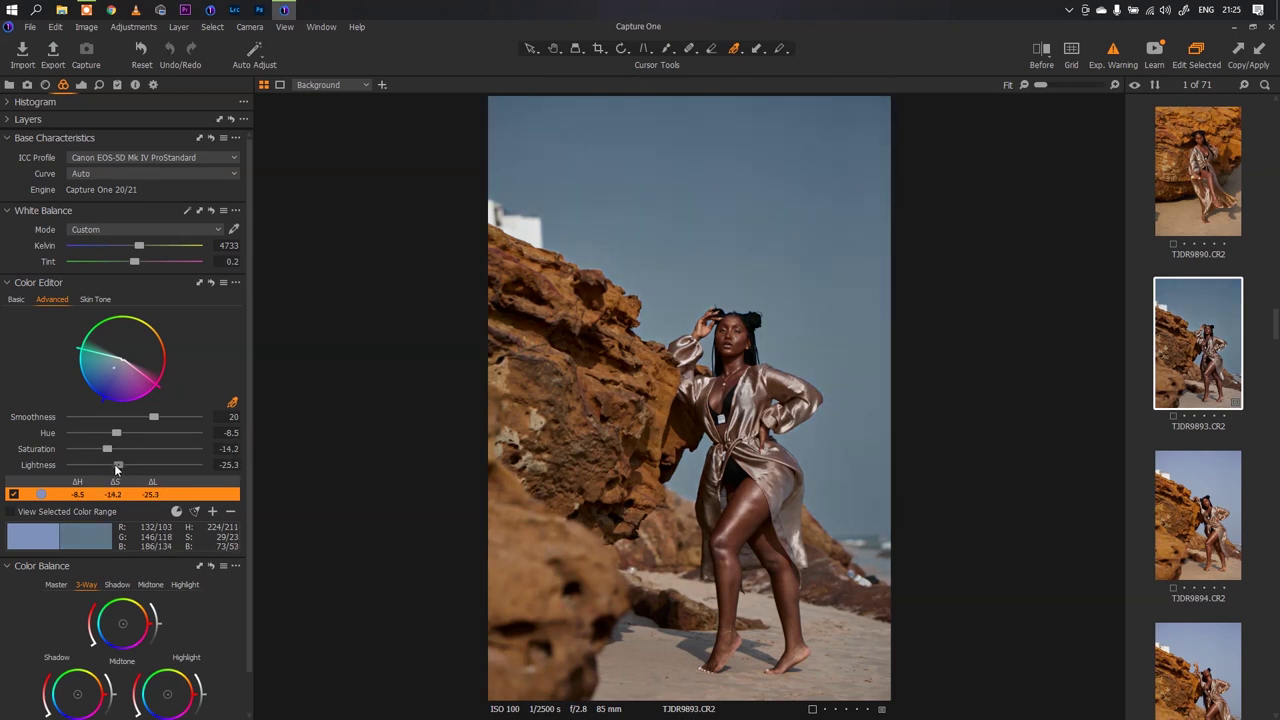
click(1041, 52)
mouse_move(689, 398)
mouse_down()
mouse_move(979, 374)
mouse_move(366, 488)
mouse_move(971, 423)
mouse_move(584, 425)
mouse_move(697, 400)
mouse_up()
Sample the brown rocks as a new range set to hue 2.5, saturation -1.6, lightness -6.3.
click(1040, 55)
click(574, 519)
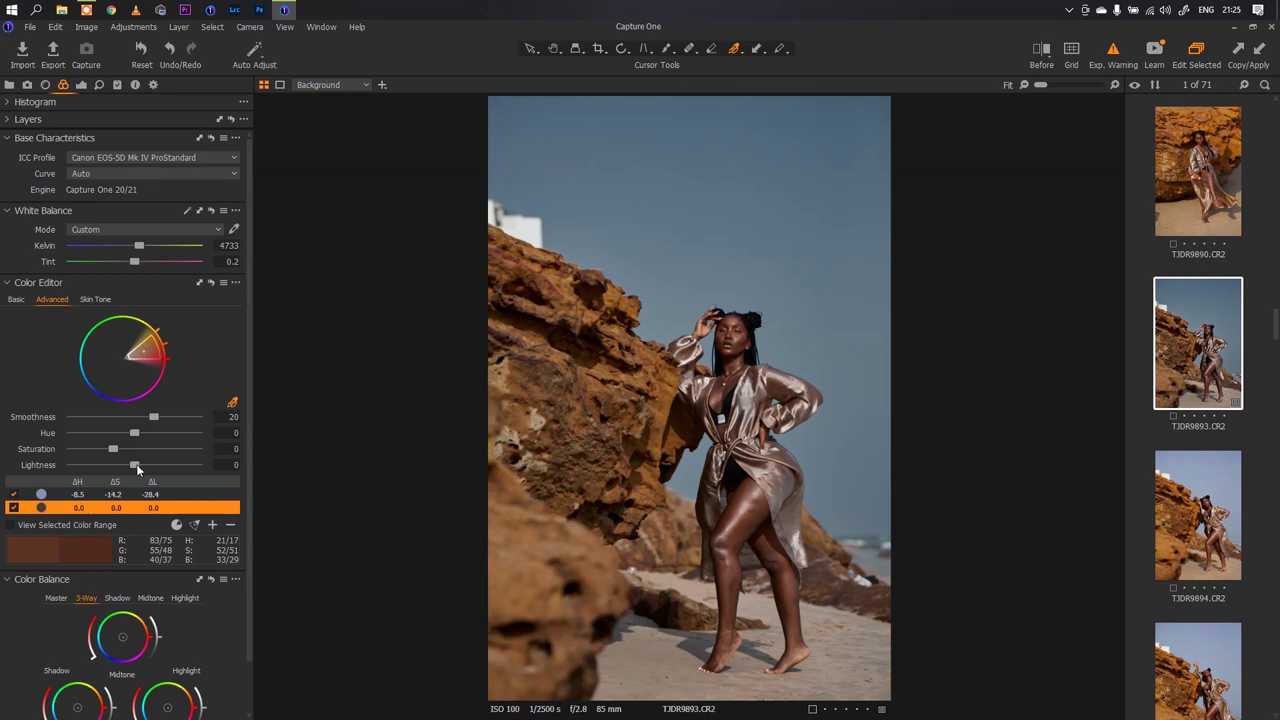
drag(136, 466, 108, 447)
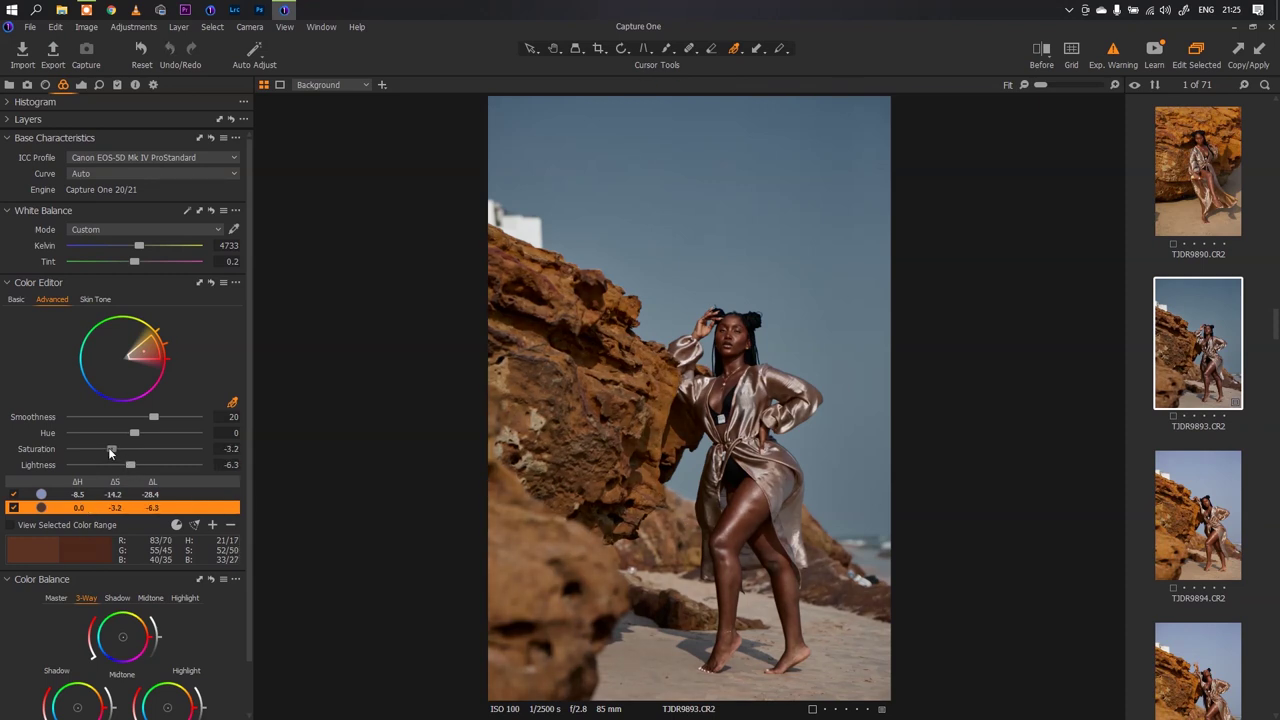
drag(108, 447, 136, 434)
Nudge the 3-Way shadow, highlight and midtone wheels, darkening the midtones slightly.
click(18, 283)
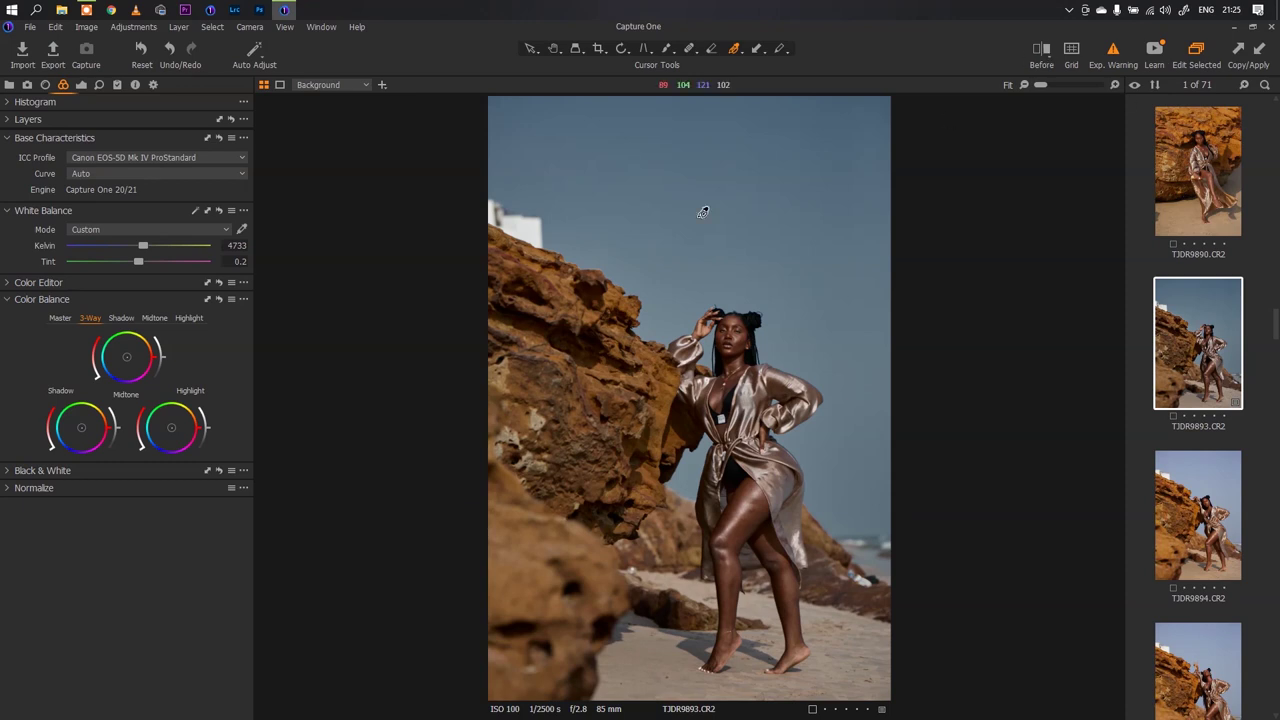
click(1042, 52)
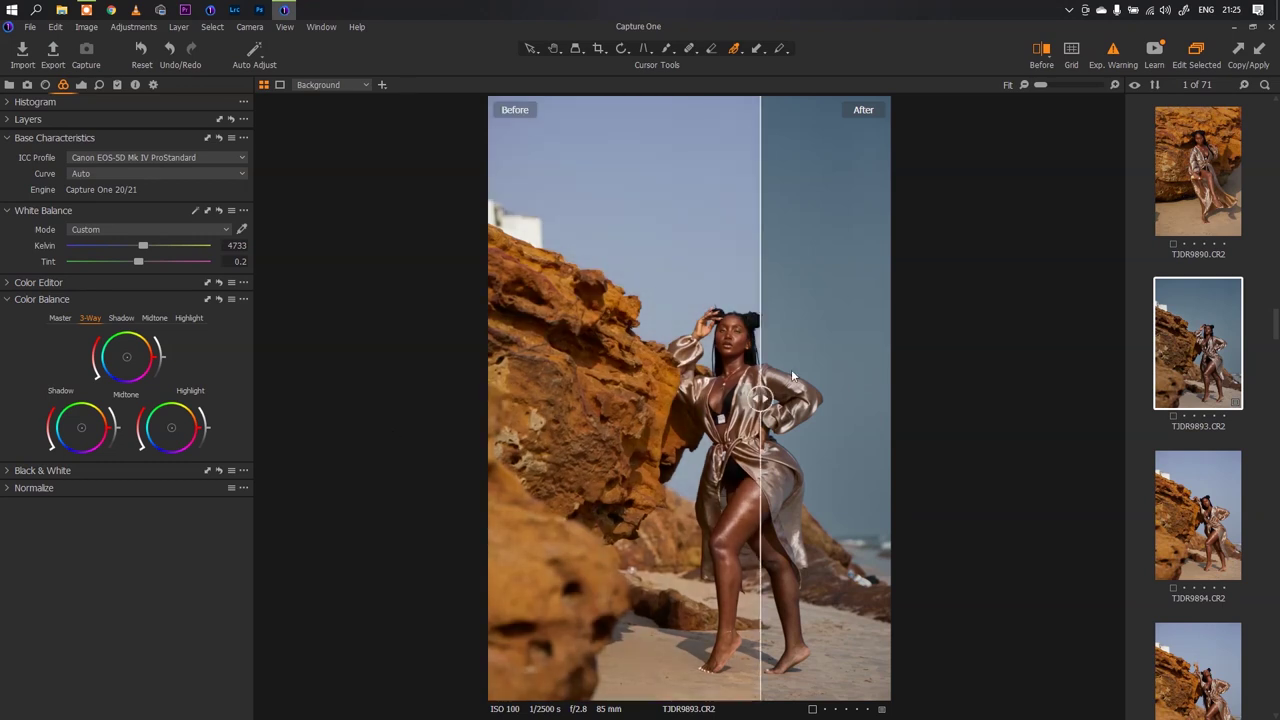
click(1045, 52)
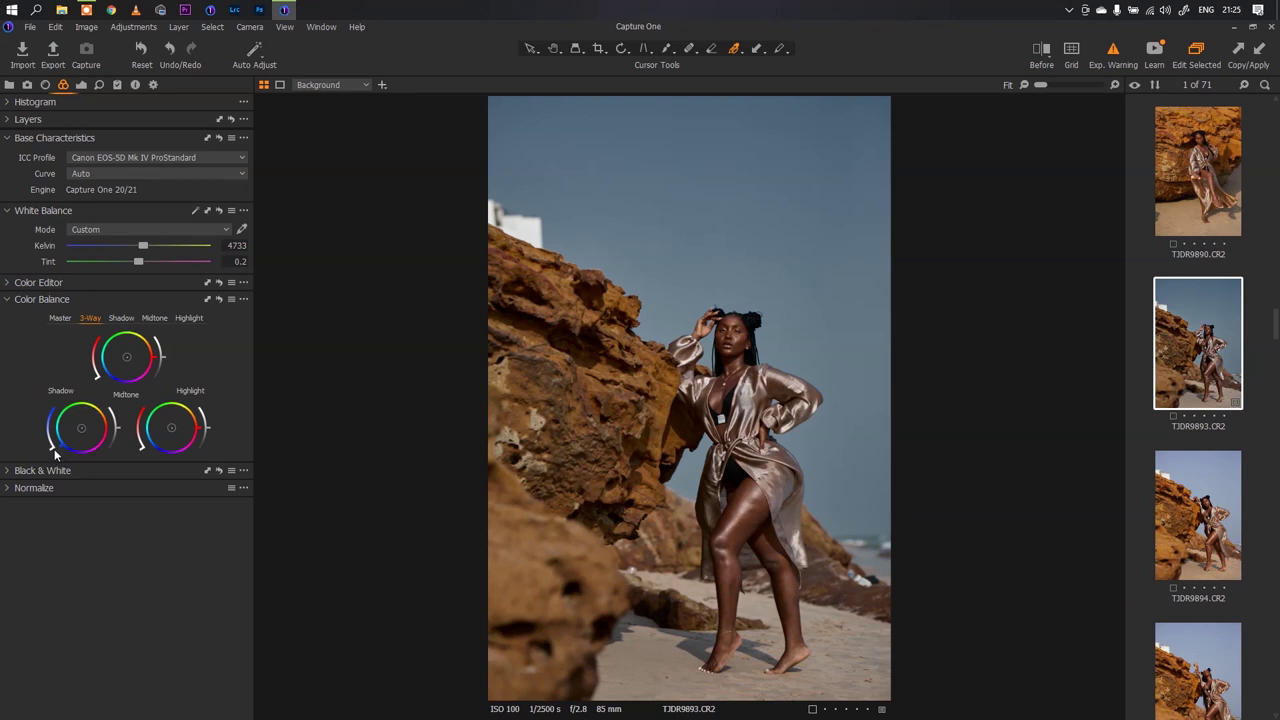
drag(52, 456, 54, 450)
drag(143, 454, 142, 453)
drag(142, 452, 141, 453)
drag(98, 383, 98, 383)
drag(166, 352, 163, 360)
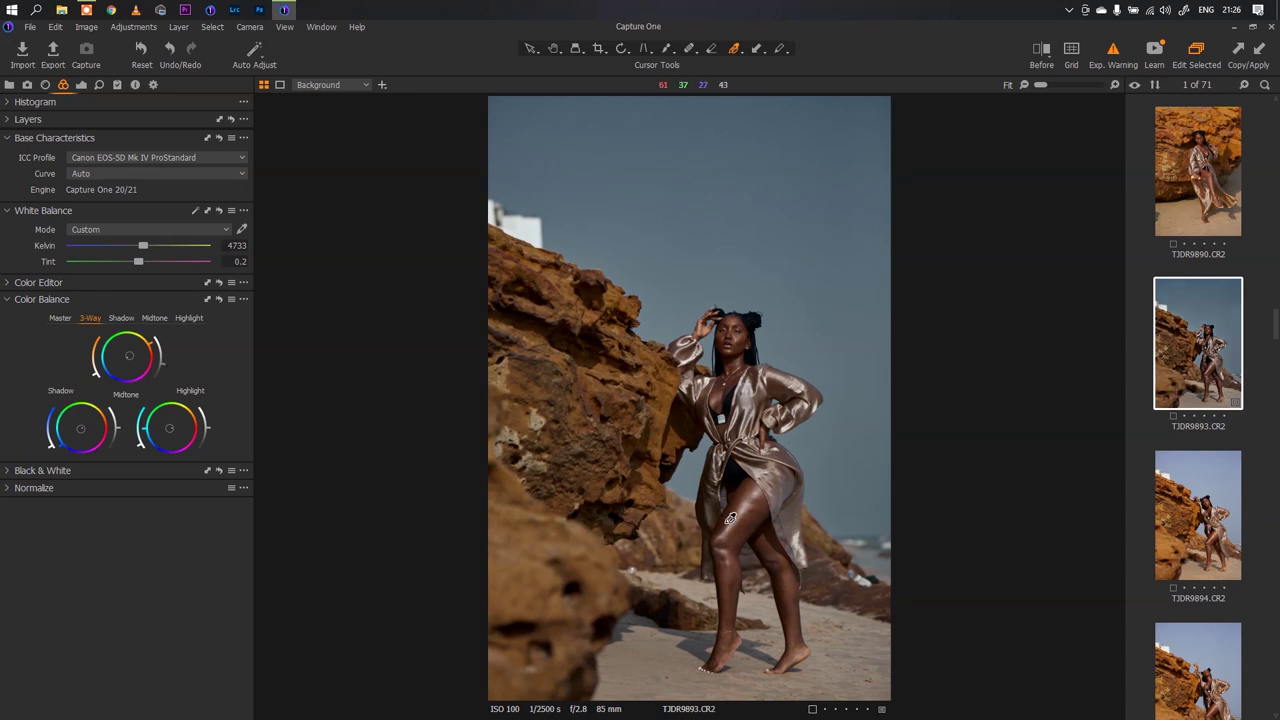
Compare the colour-balanced grade against the original in the Before view.
click(1043, 54)
drag(824, 380, 742, 330)
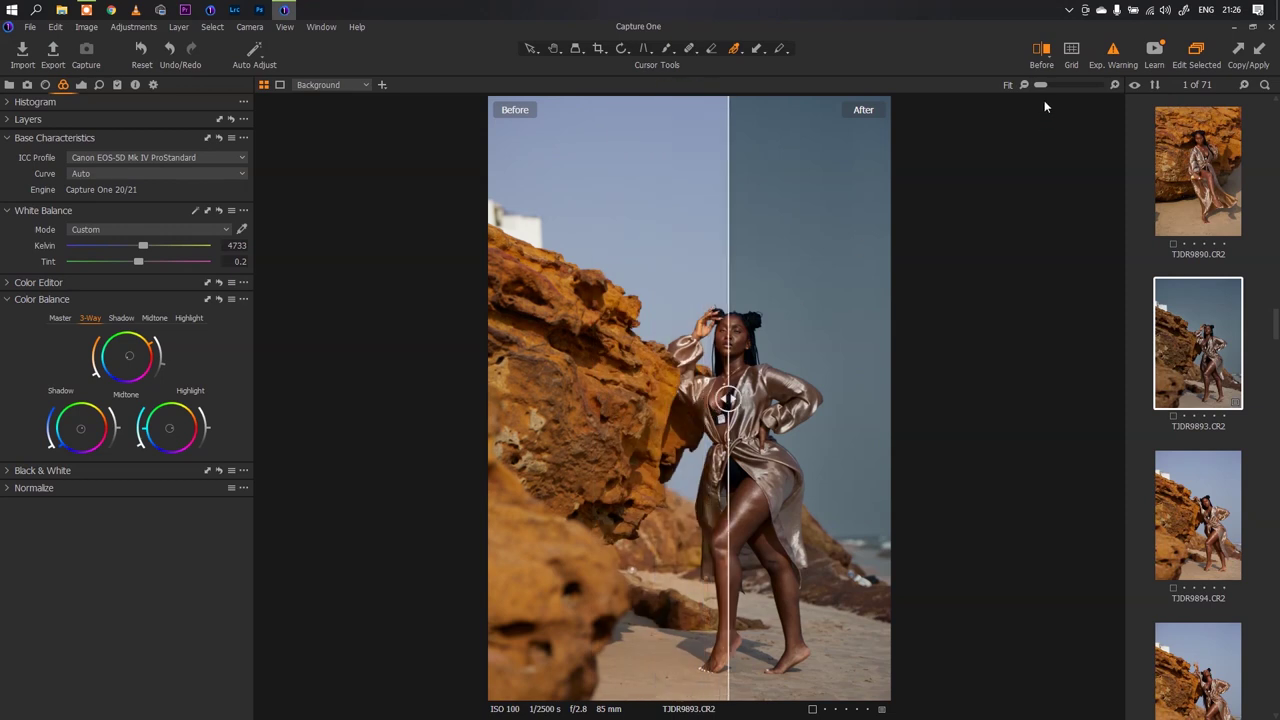
click(1040, 52)
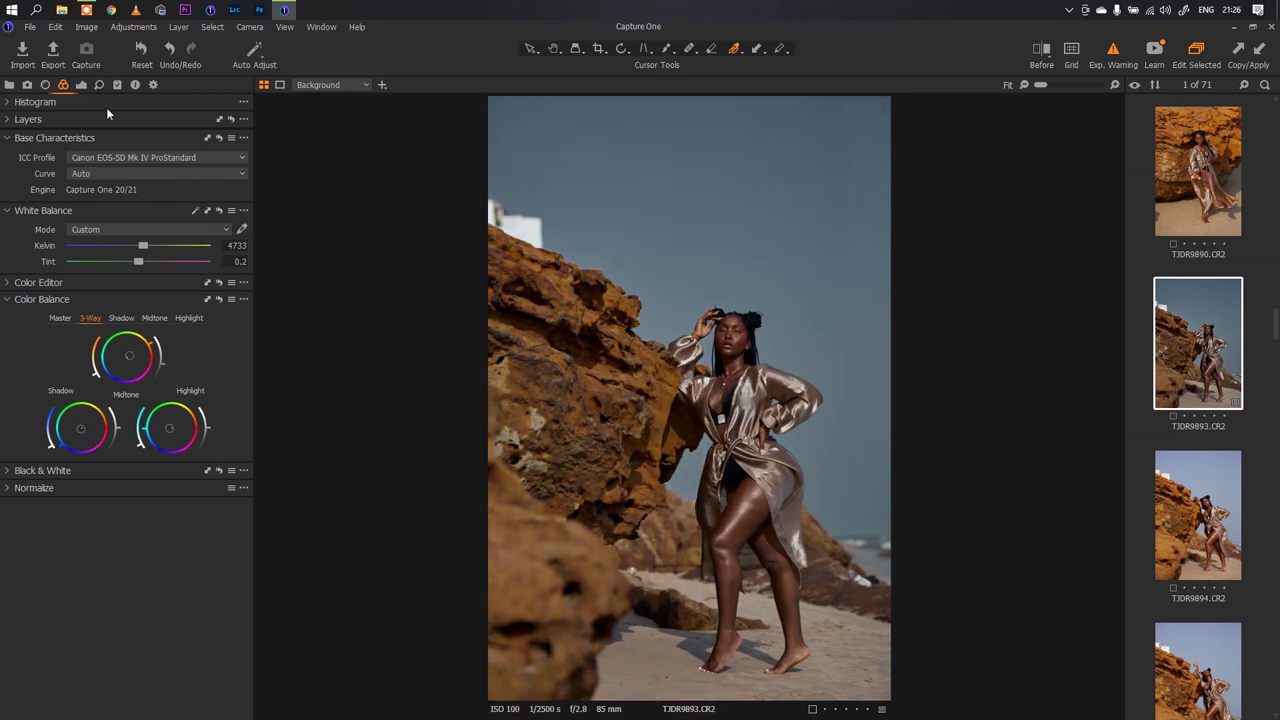
click(82, 85)
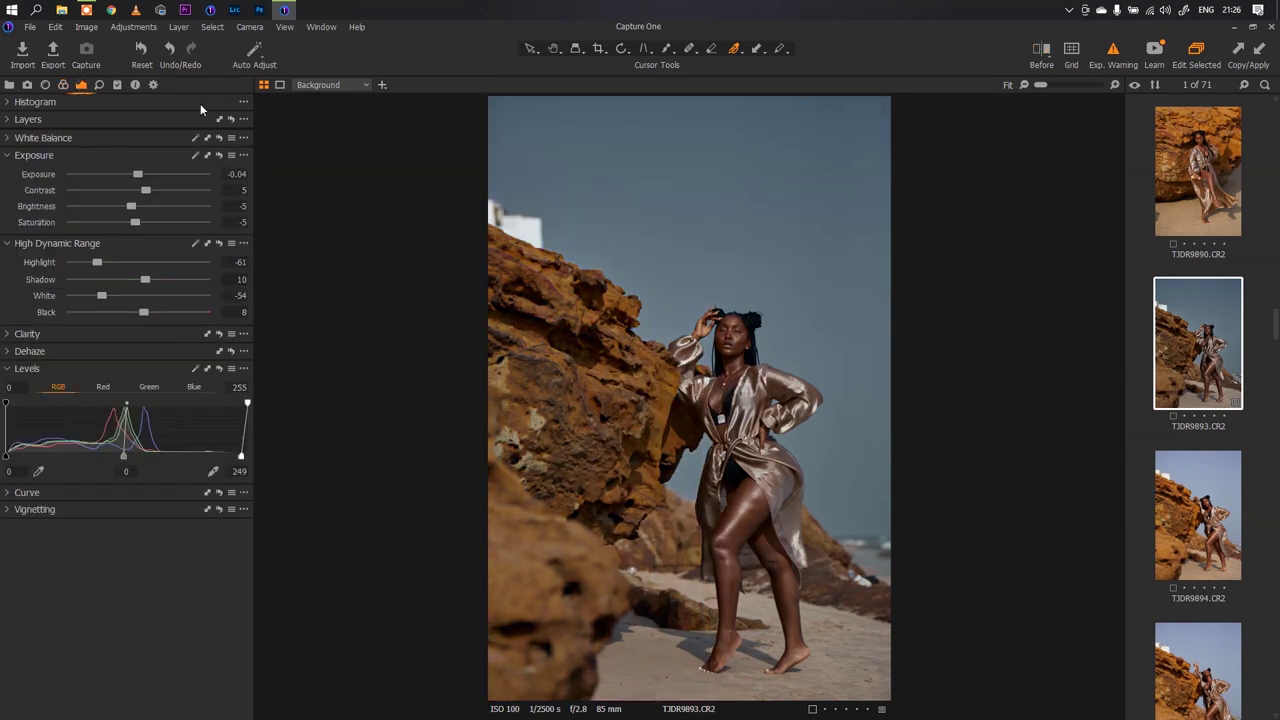
click(99, 85)
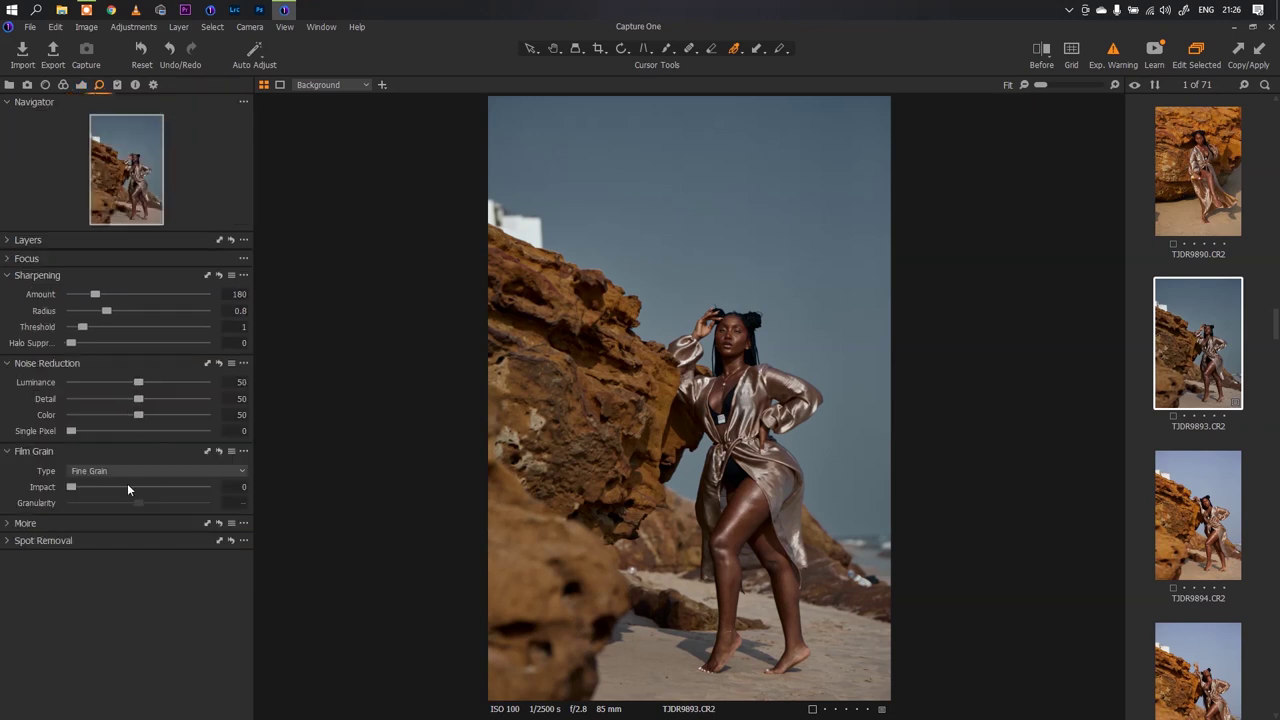
Reset the sharpening amount to 0, inspecting the photo at full size.
click(556, 50)
drag(748, 380, 745, 287)
double_click(96, 295)
mouse_move(727, 350)
mouse_down()
mouse_move(753, 366)
mouse_move(730, 386)
mouse_move(688, 333)
mouse_move(737, 346)
mouse_move(730, 360)
mouse_up()
Add Tabular Grain film grain at impact 20 with granularity 50.
click(148, 471)
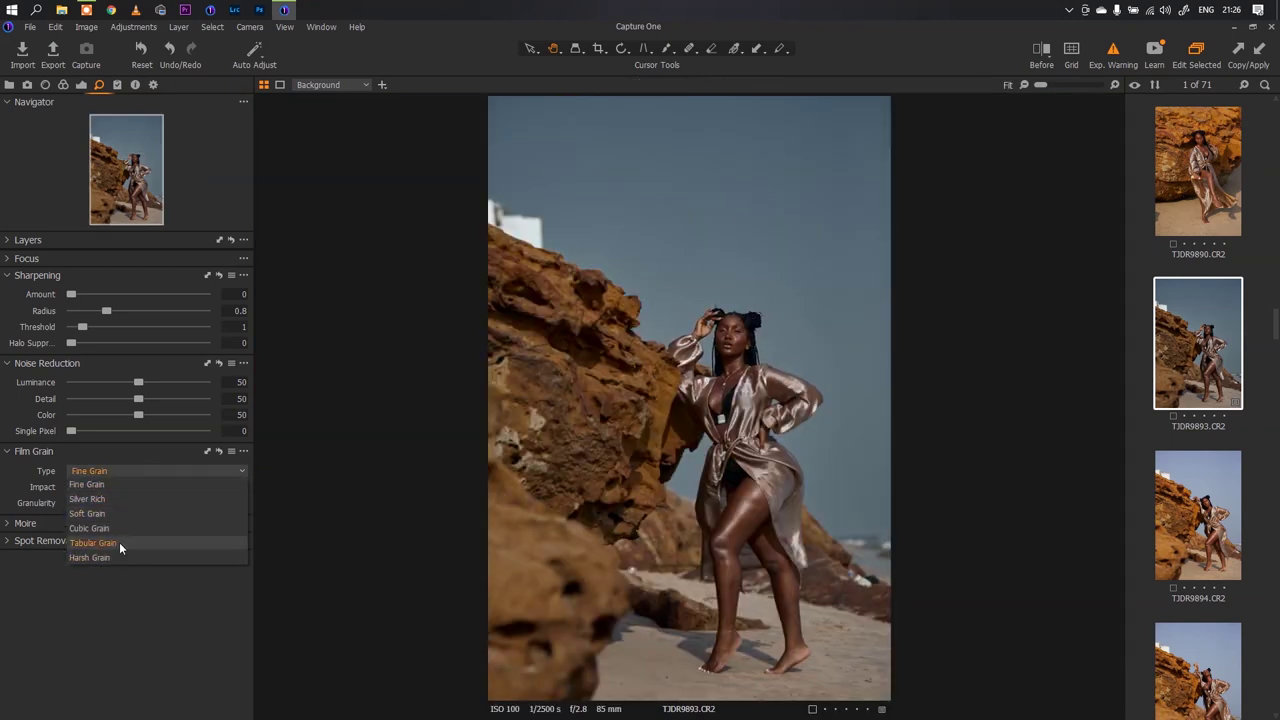
click(119, 543)
drag(750, 343, 720, 270)
drag(71, 487, 99, 487)
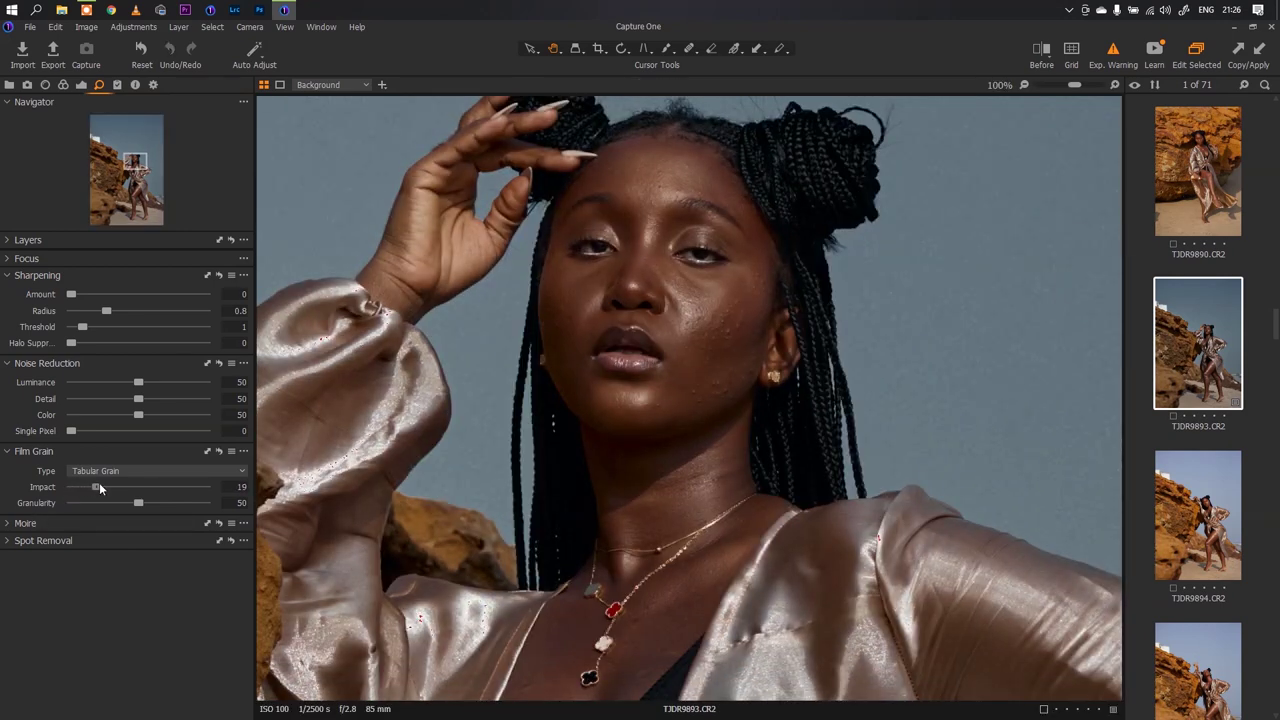
double_click(713, 363)
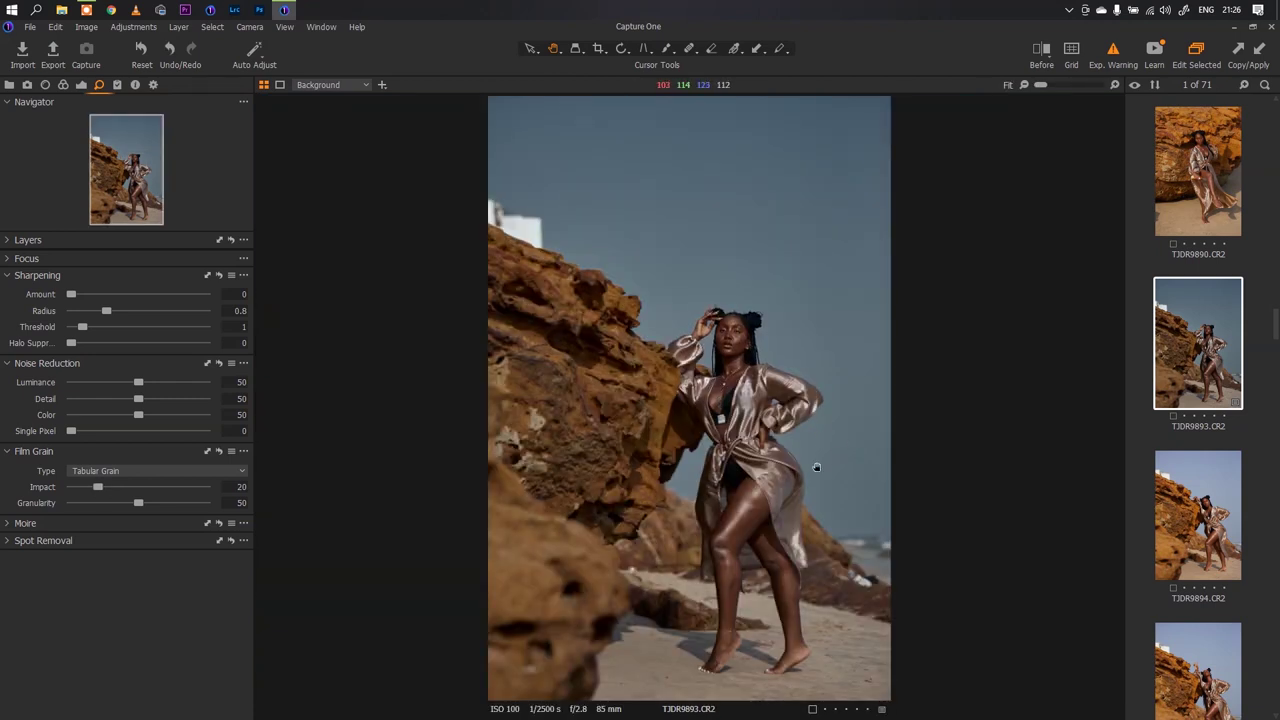